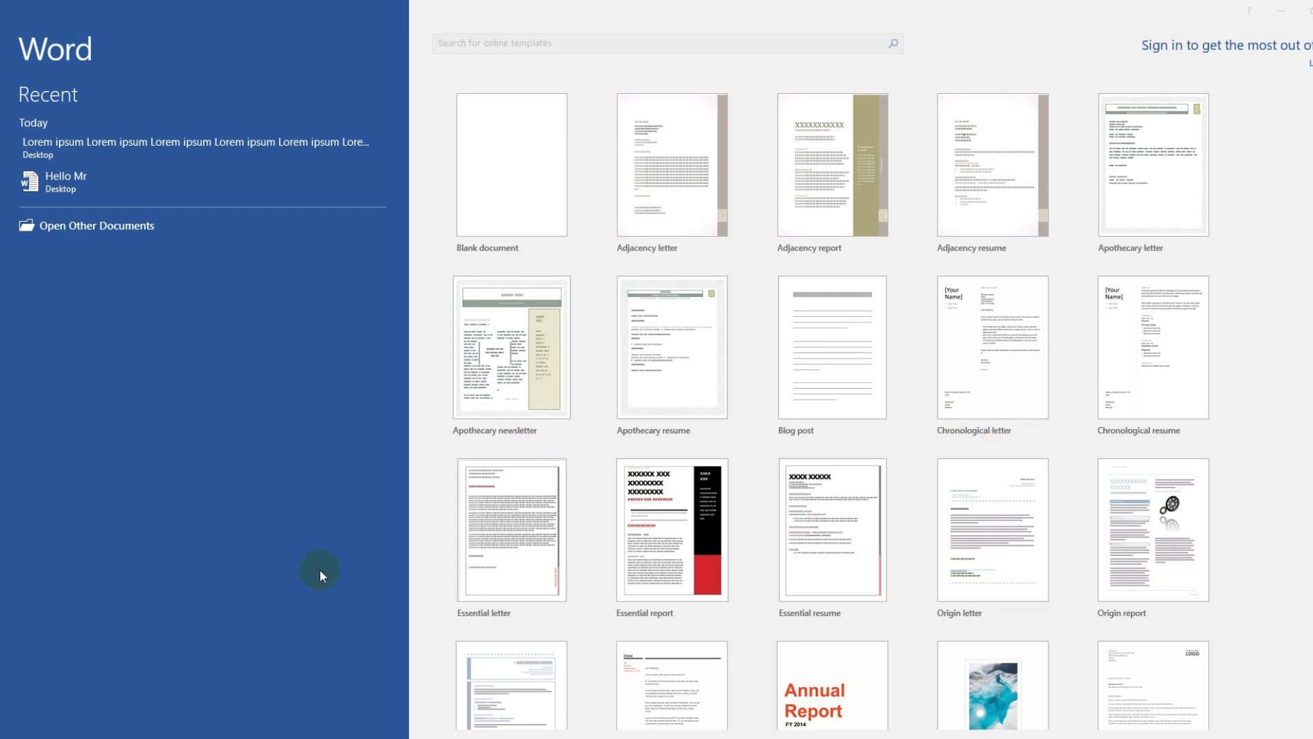
Step: Find Word 2016 through the Windows search and launch it
{"action": "key", "text": "super+s"}
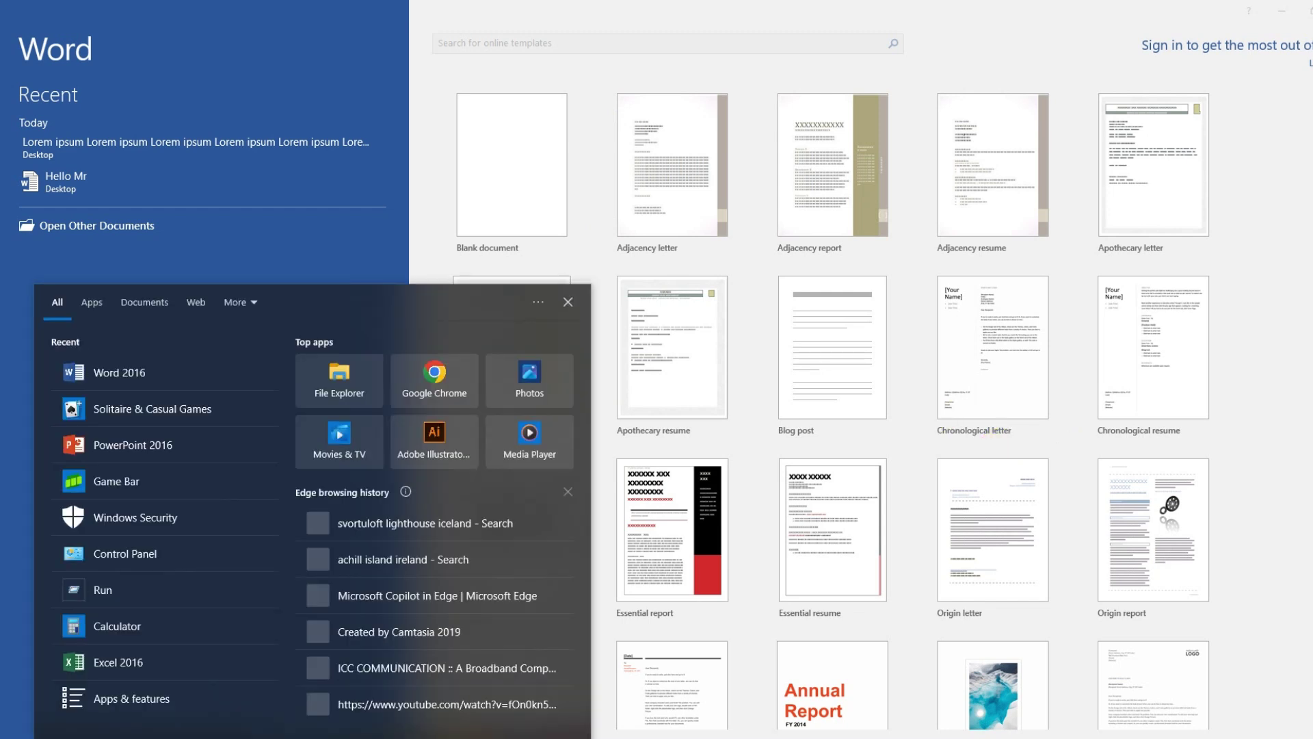
{"action": "type", "text": "word"}
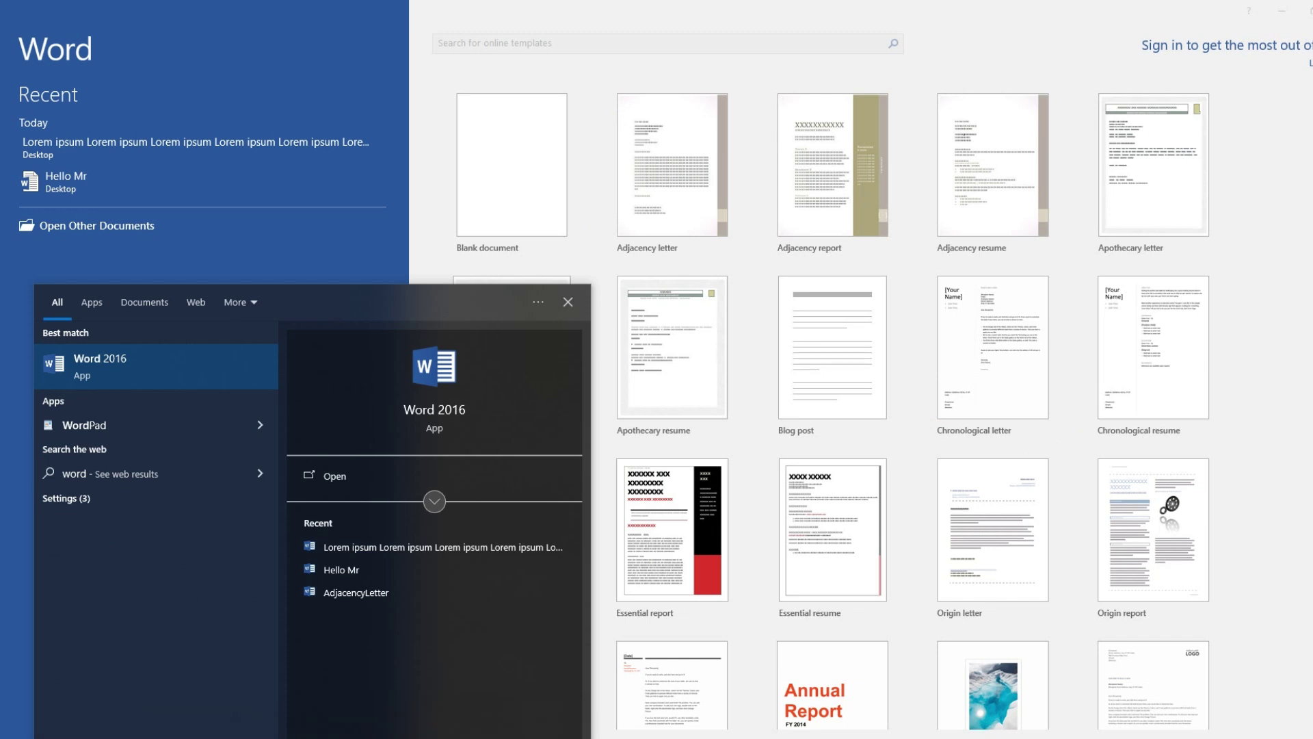
{"action": "left_click", "coordinate": [195, 378]}
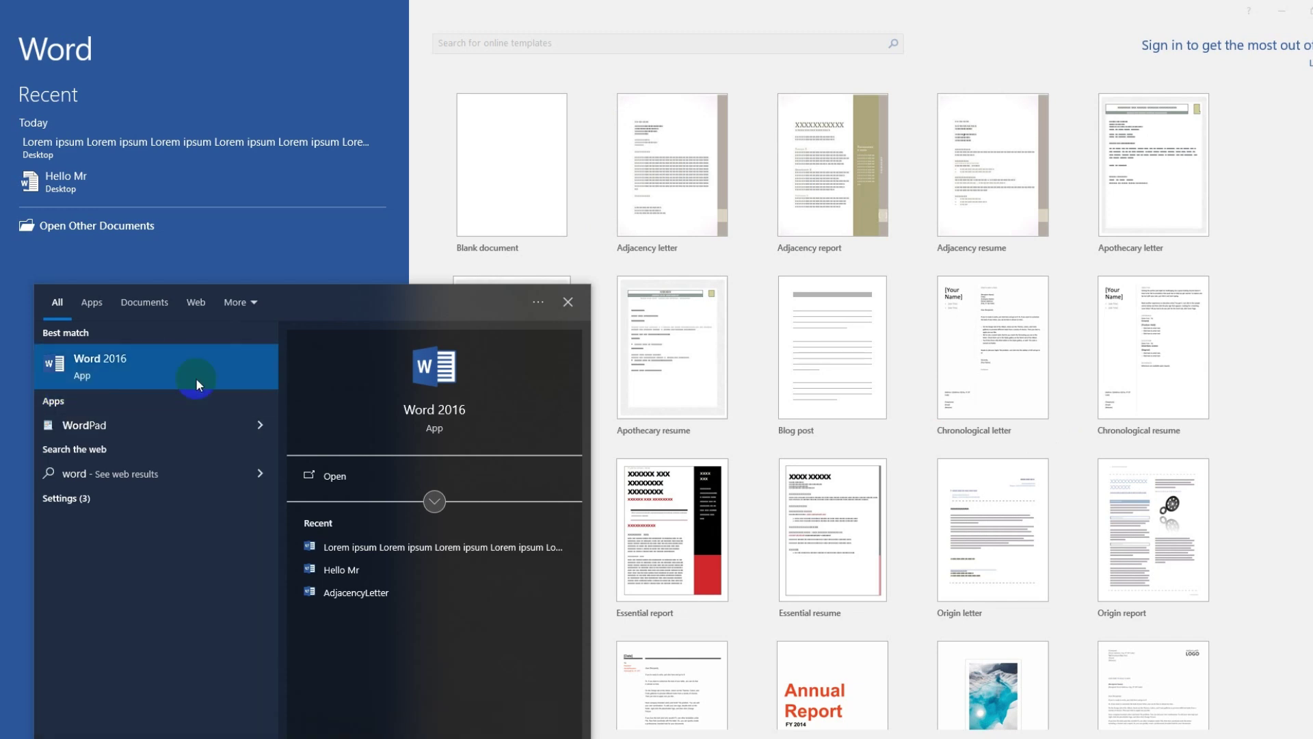
{"action": "left_click", "coordinate": [145, 372]}
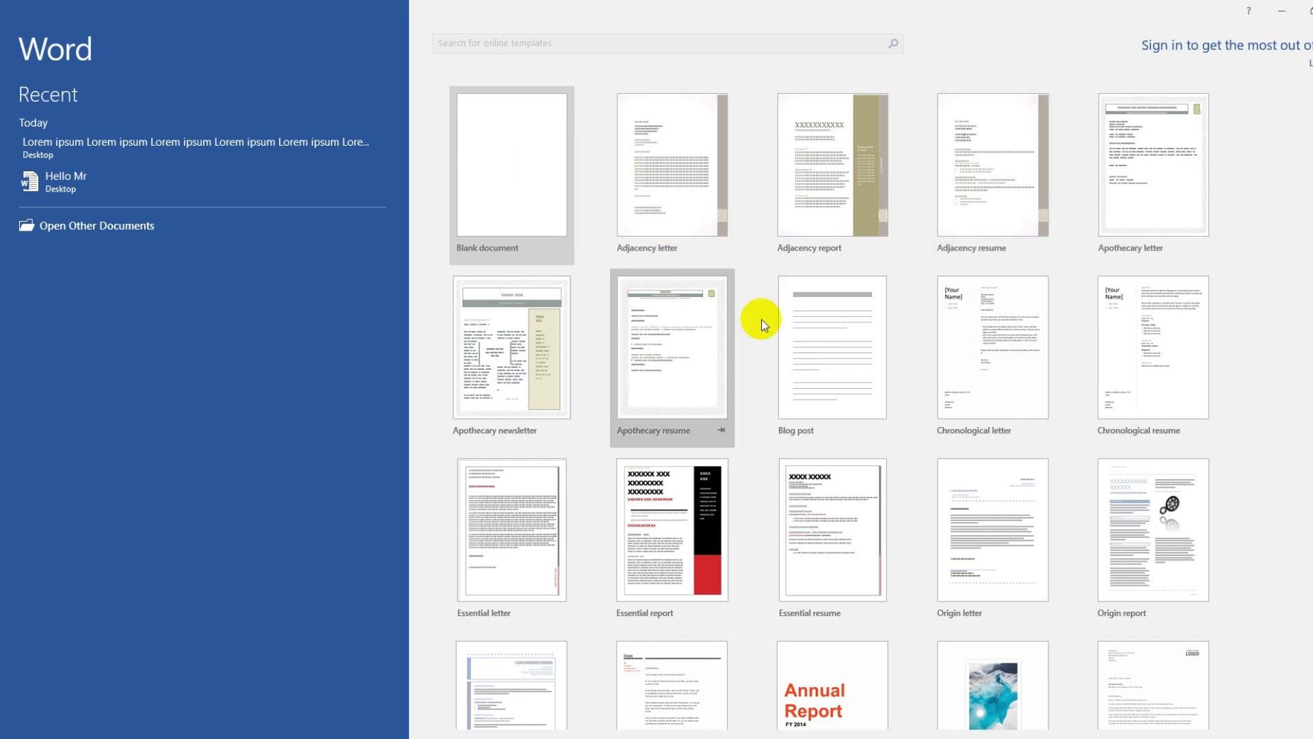
Step: Browse the available templates and create a new blank document
{"action": "scroll", "coordinate": [807, 535], "scroll_direction": "down", "scroll_amount": 2}
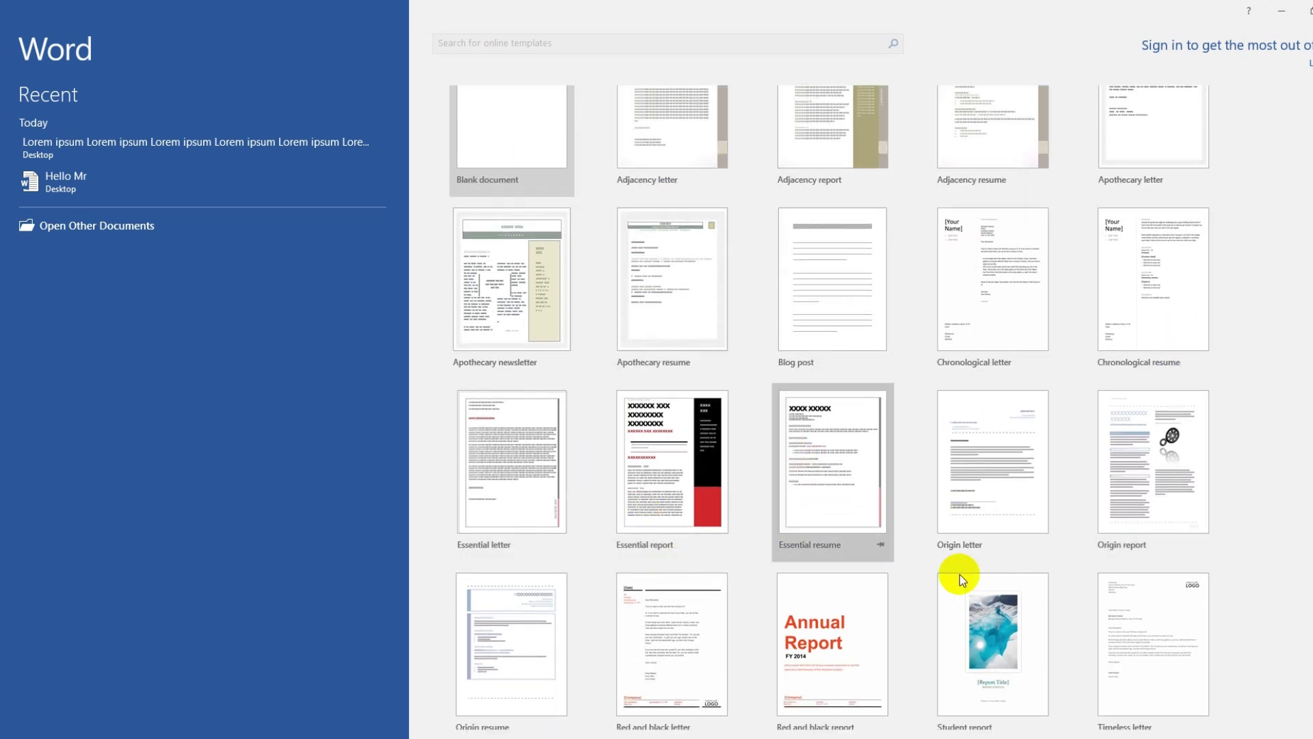
{"action": "scroll", "coordinate": [1114, 601], "scroll_direction": "down", "scroll_amount": 2}
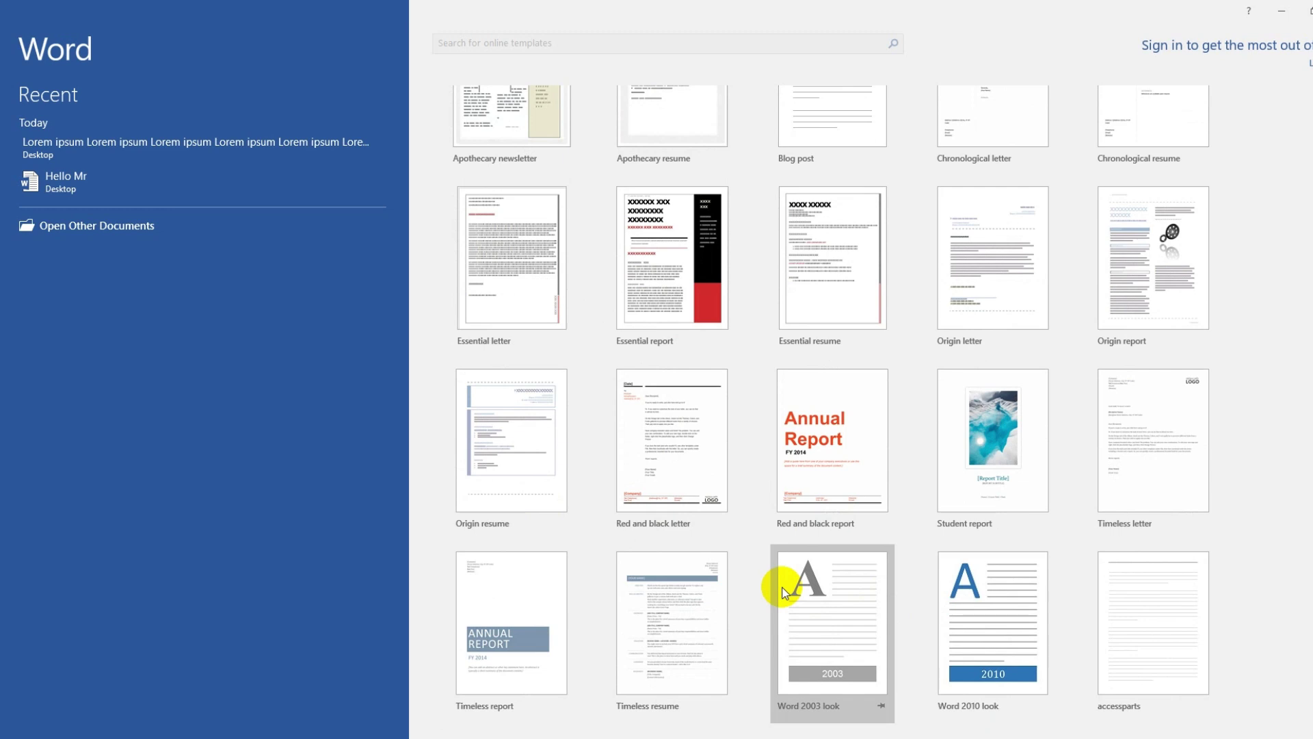
{"action": "scroll", "coordinate": [982, 400], "scroll_direction": "up", "scroll_amount": 4}
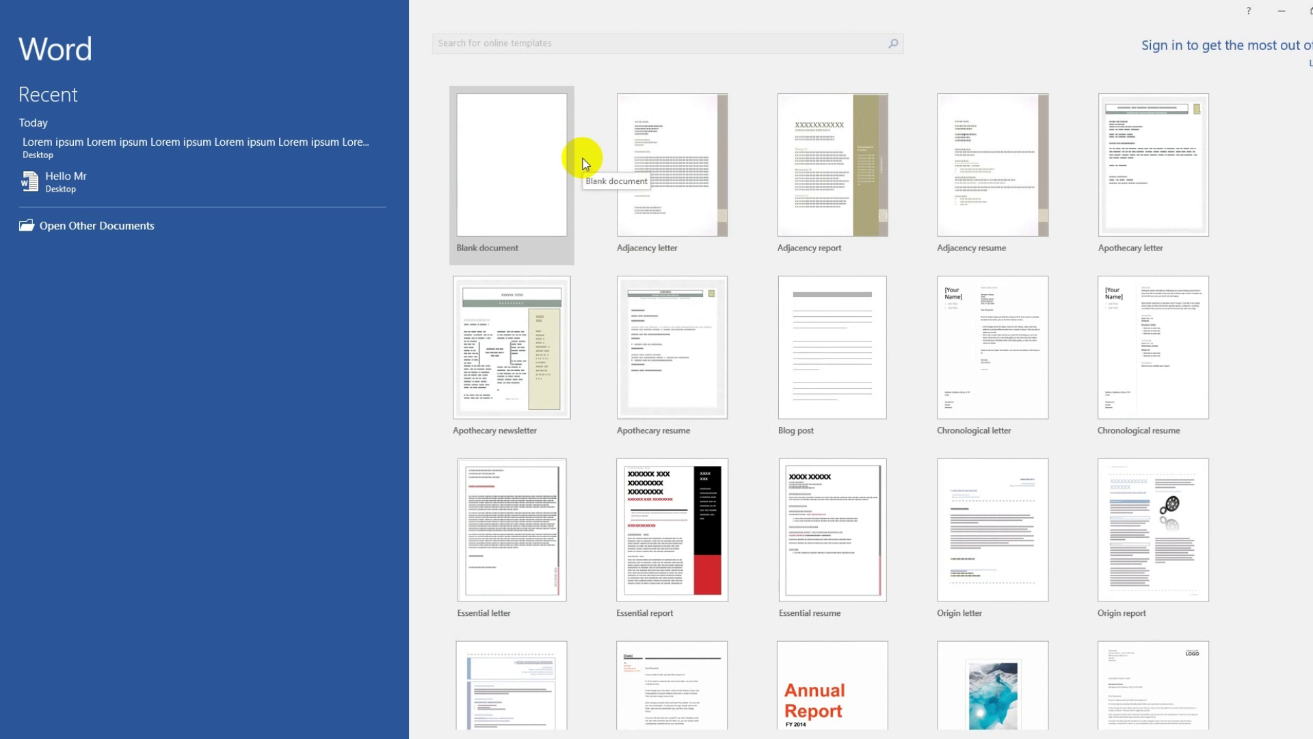
{"action": "left_click", "coordinate": [516, 182]}
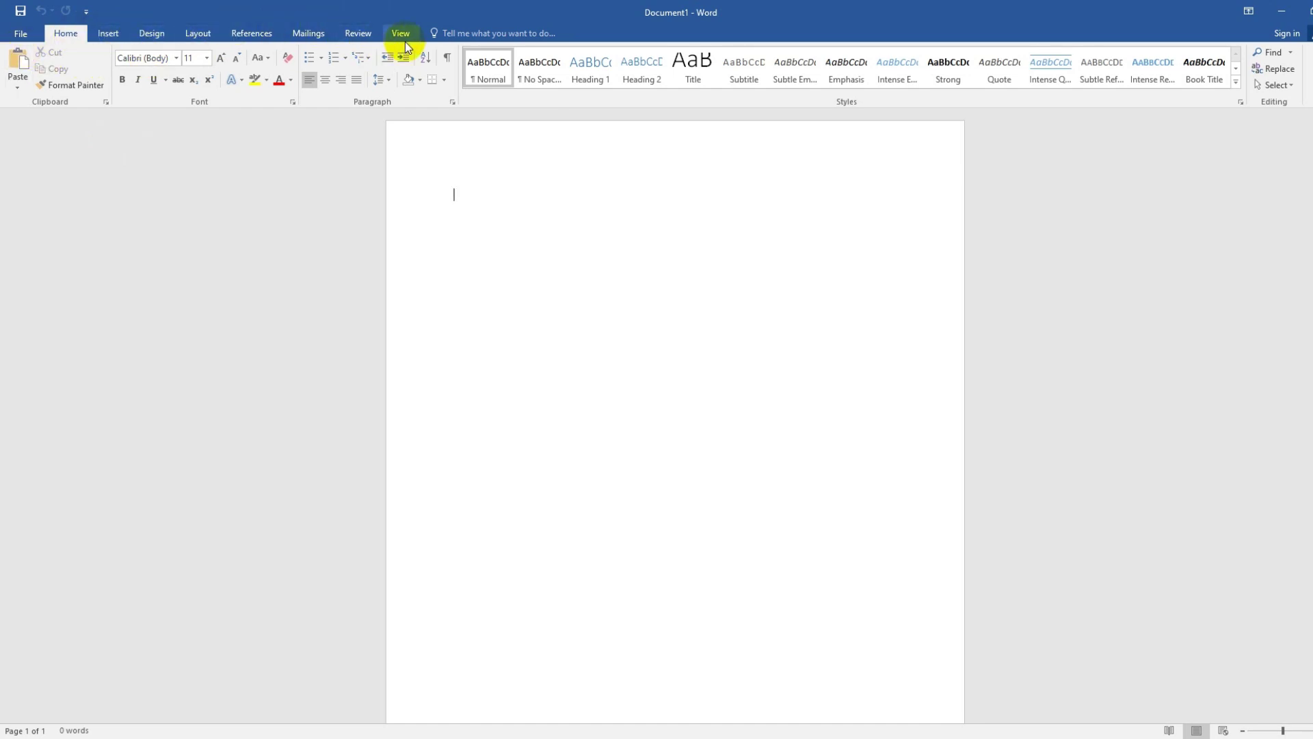
Step: Examine the command sets for Insert, Design, Layout, Mailings, Review and View, ending on the Home commands
{"action": "left_click", "coordinate": [21, 36]}
{"action": "left_click", "coordinate": [23, 32]}
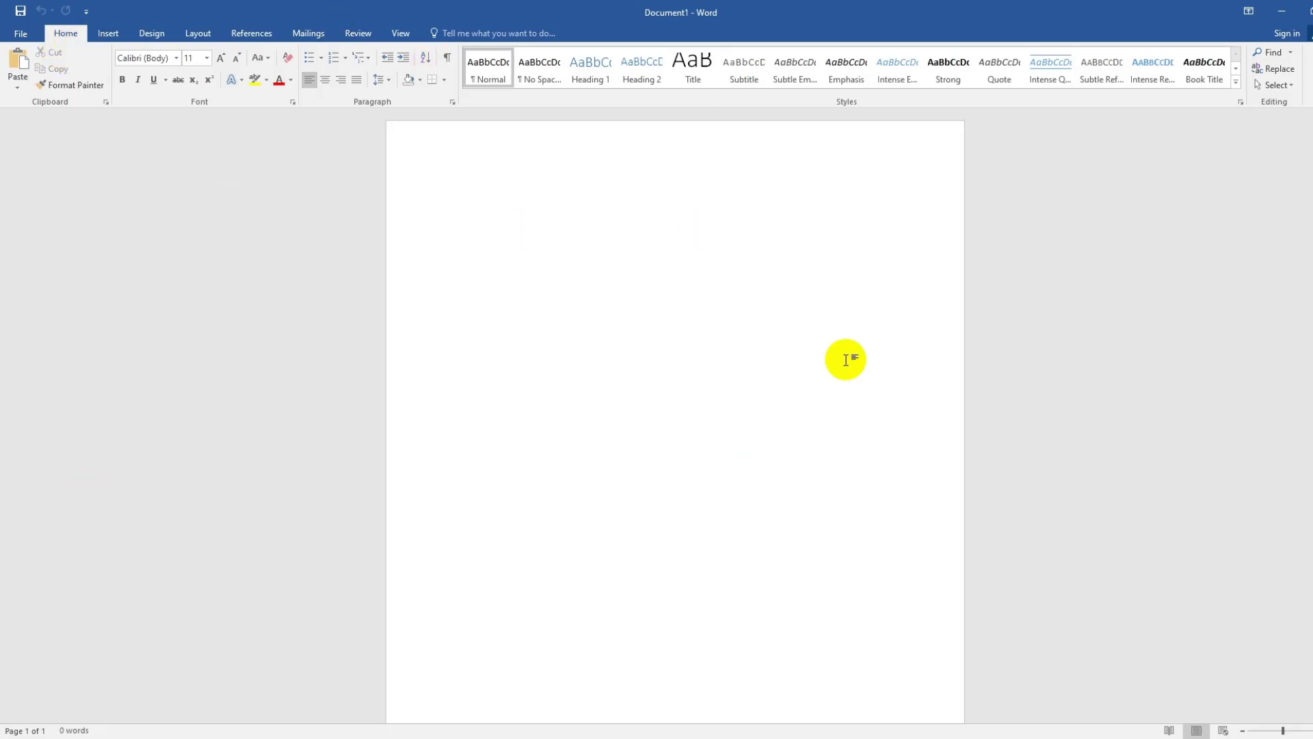
{"action": "left_click", "coordinate": [107, 35]}
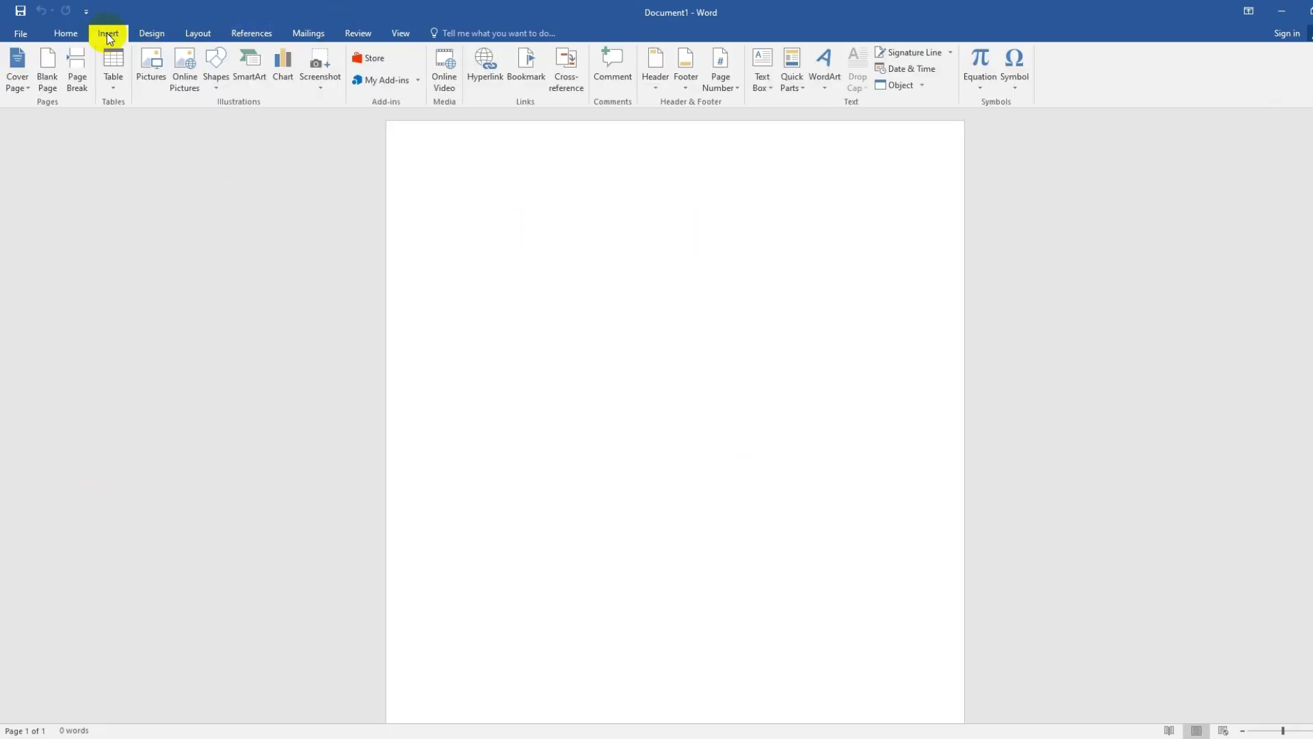
{"action": "left_click", "coordinate": [162, 34]}
{"action": "left_click", "coordinate": [200, 34]}
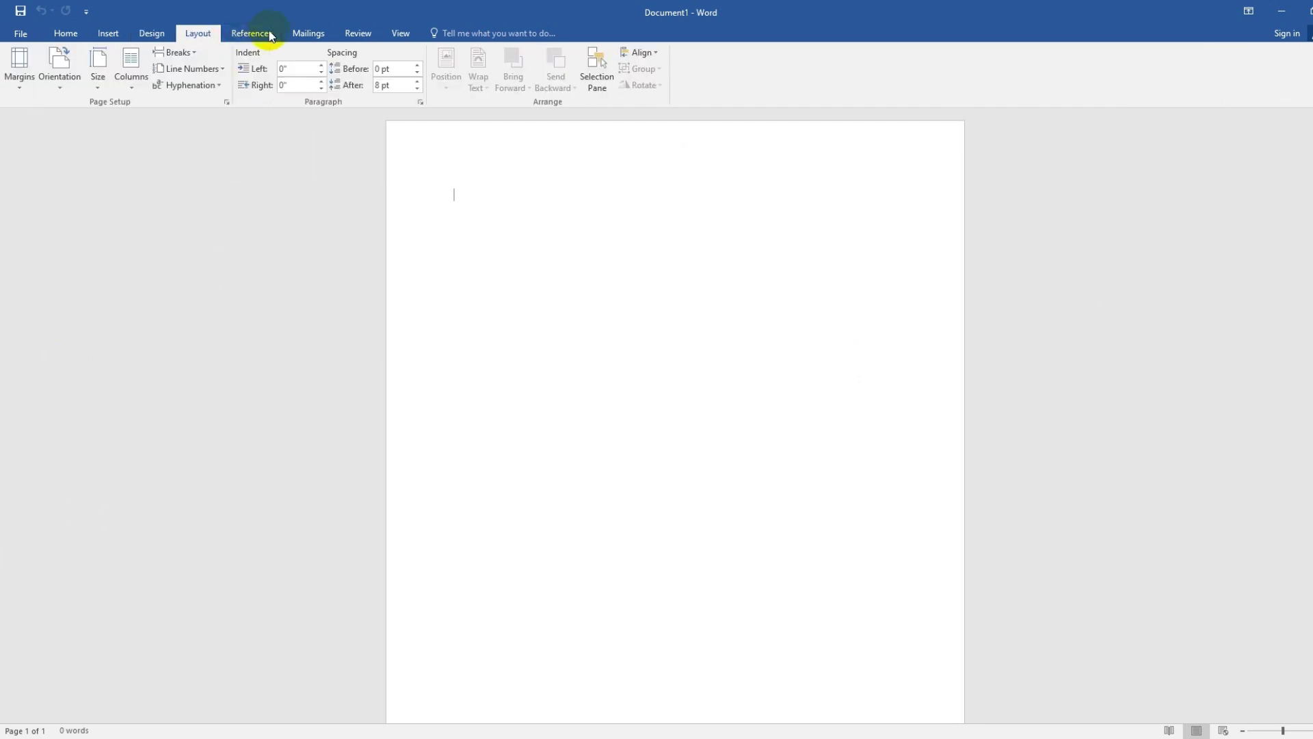
{"action": "left_click", "coordinate": [309, 33]}
{"action": "left_click", "coordinate": [361, 34]}
{"action": "left_click", "coordinate": [408, 38]}
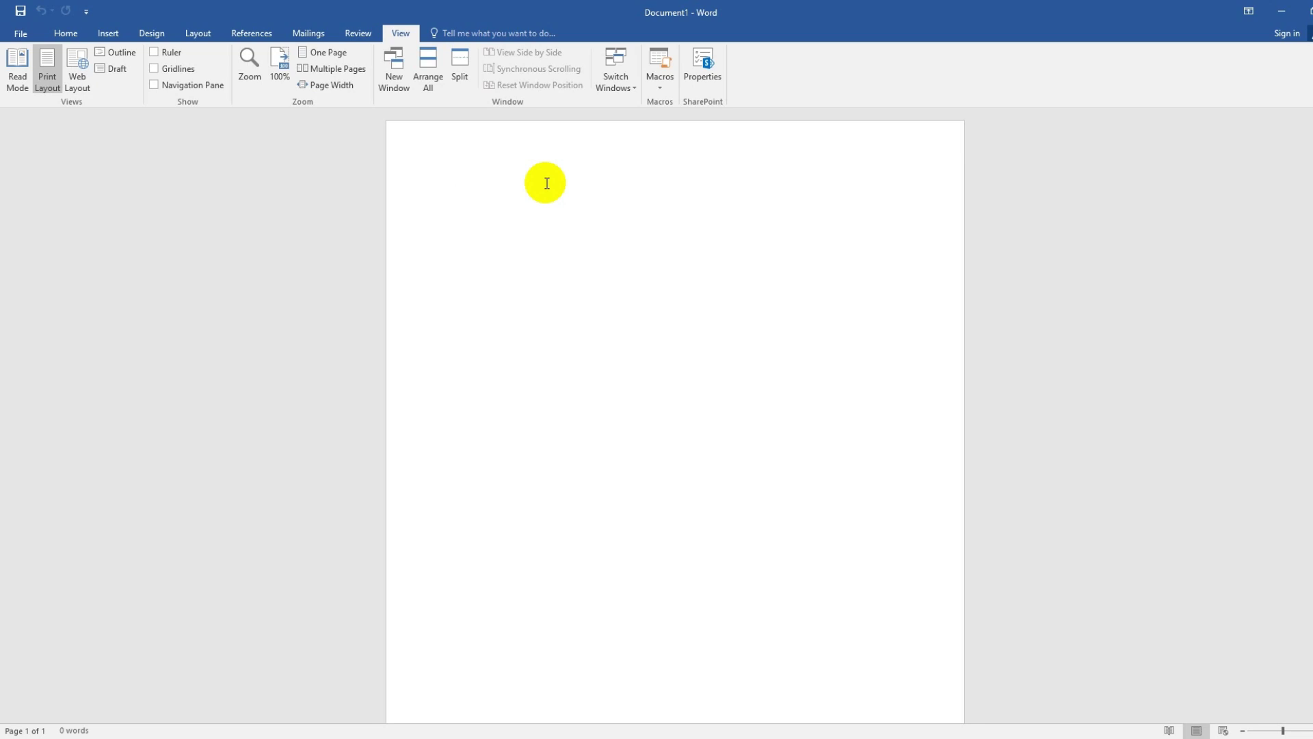
{"action": "left_click", "coordinate": [198, 34]}
{"action": "left_click", "coordinate": [152, 34]}
{"action": "left_click", "coordinate": [108, 34]}
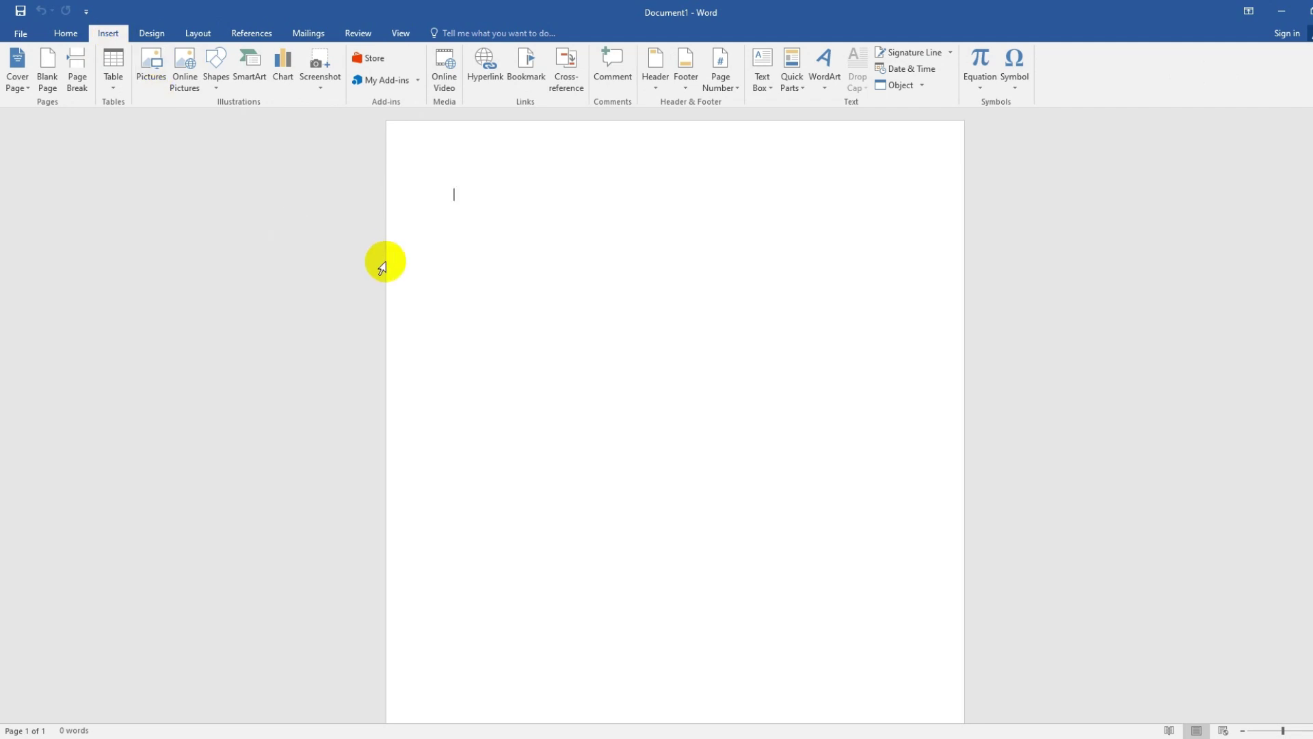
{"action": "left_click", "coordinate": [66, 34]}
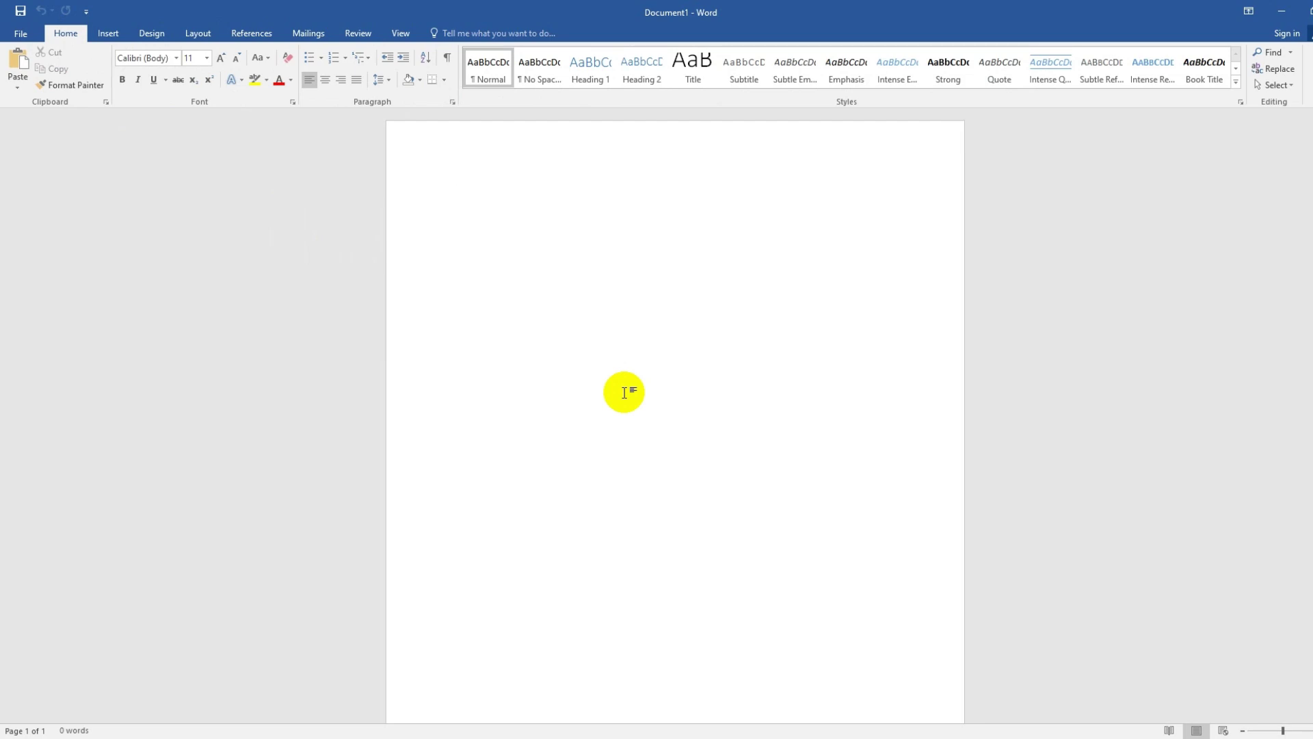
Step: View the templates offered for starting another new document
{"action": "left_click", "coordinate": [20, 33]}
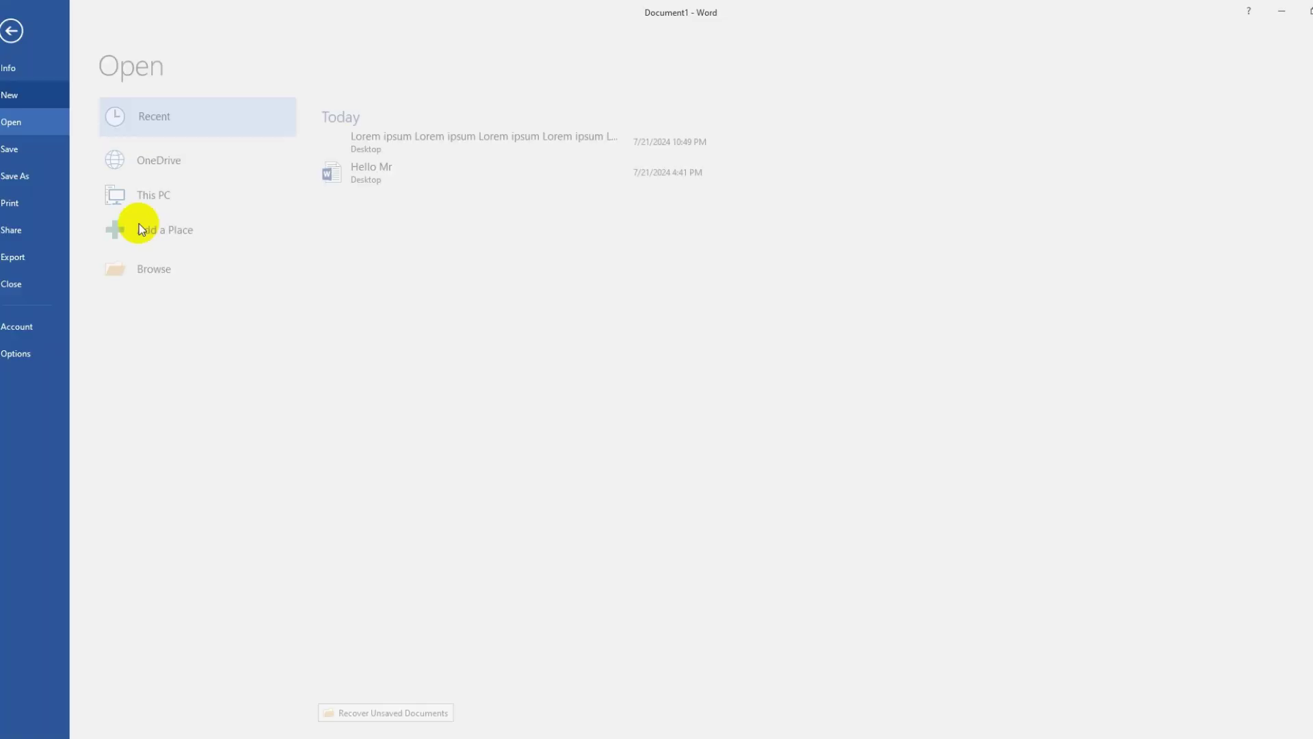
{"action": "left_click", "coordinate": [27, 96]}
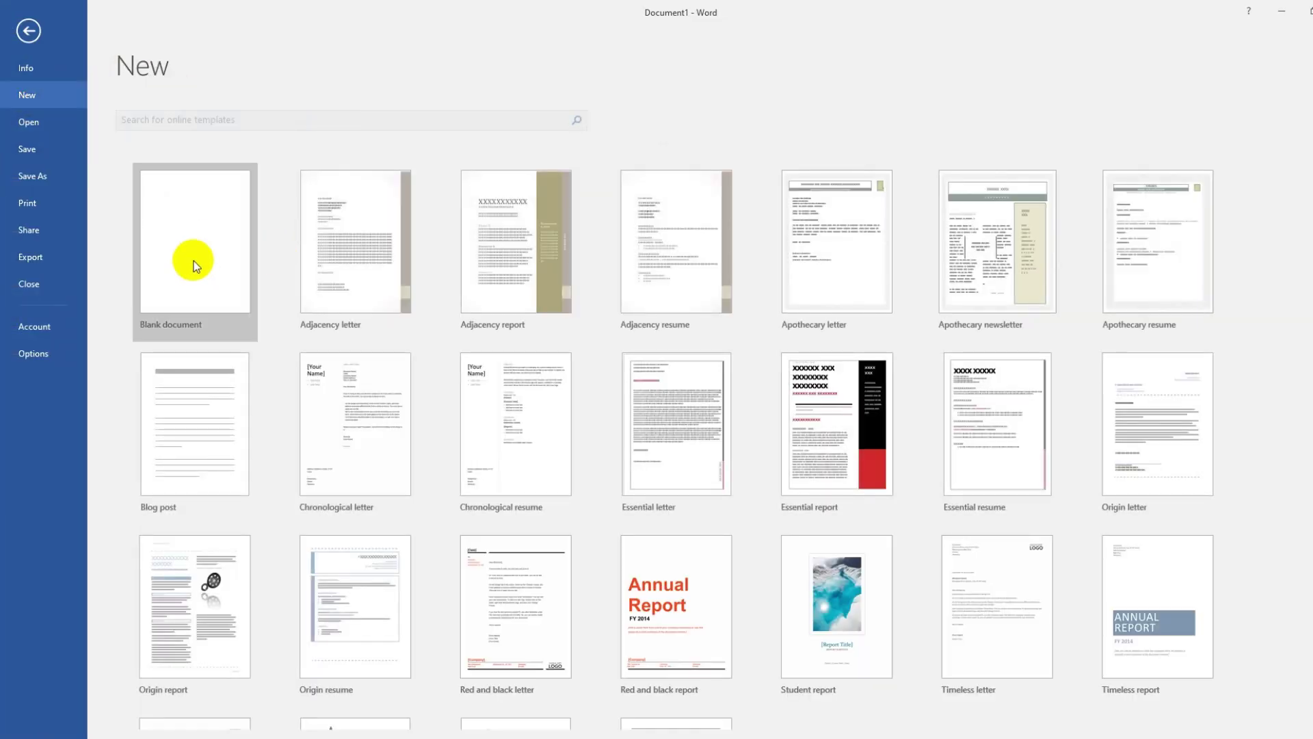
{"action": "left_click", "coordinate": [27, 32]}
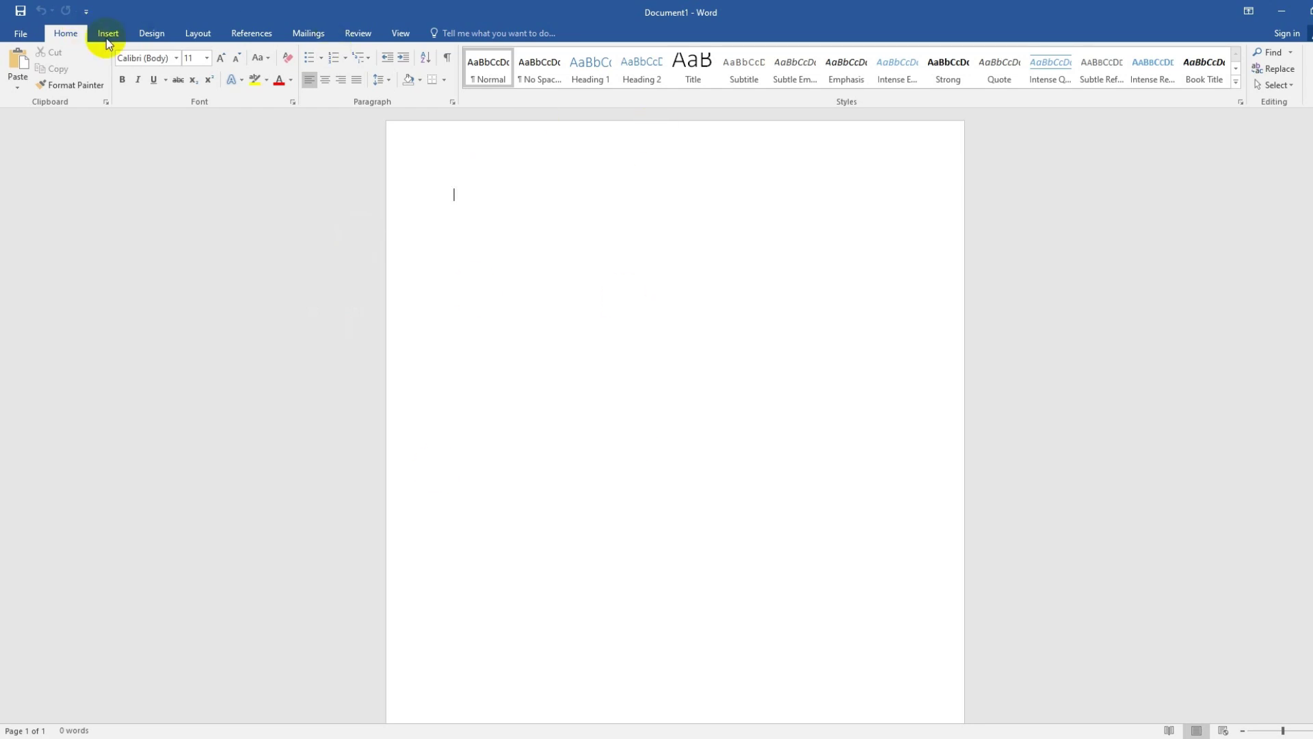
{"action": "left_click", "coordinate": [32, 38]}
{"action": "left_click", "coordinate": [33, 95]}
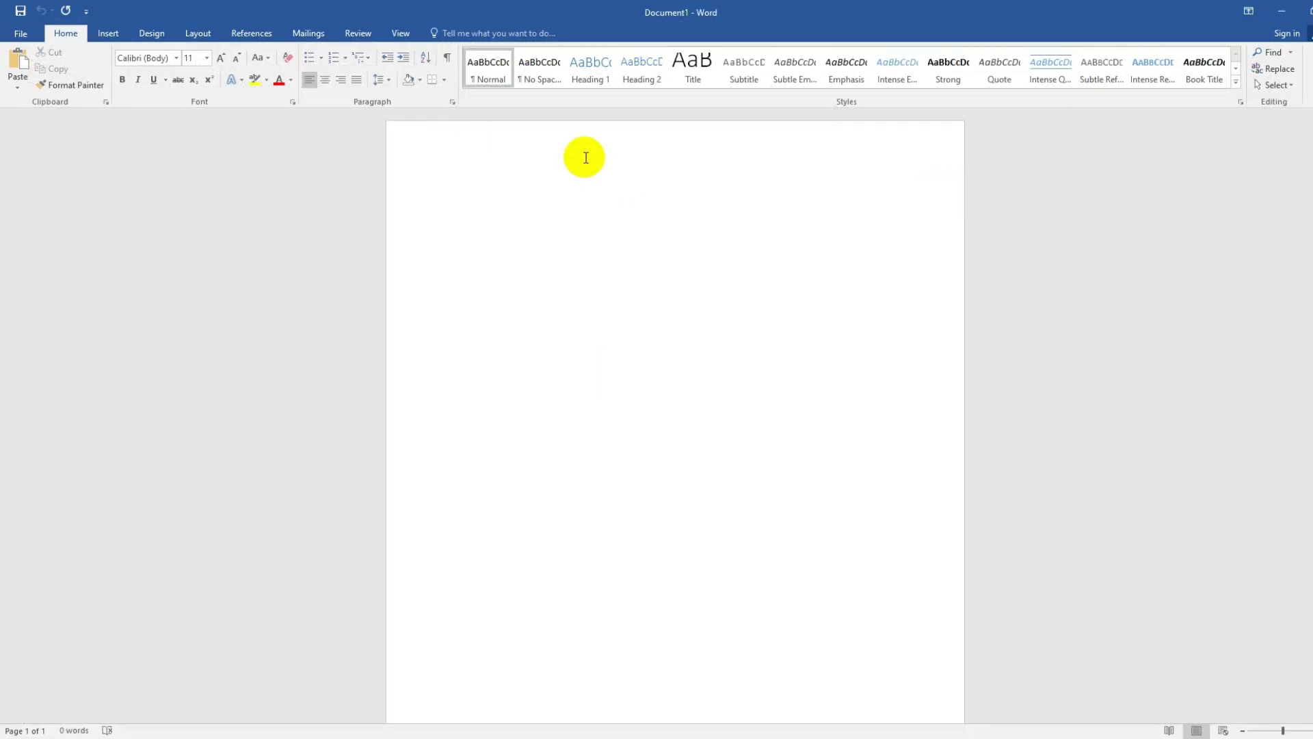
Step: Open the recent Lorem ipsum document stored on the Desktop and save it under its existing name
{"action": "left_click", "coordinate": [21, 33]}
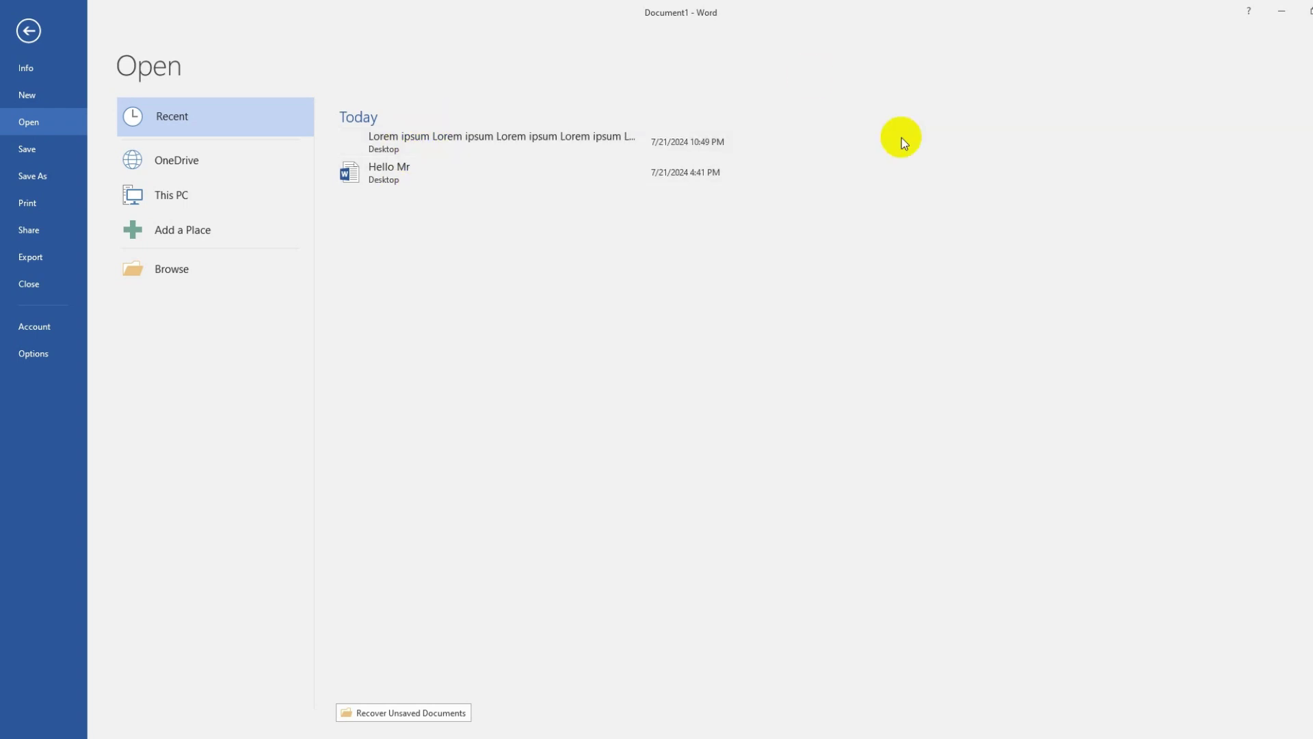
{"action": "left_click", "coordinate": [463, 140]}
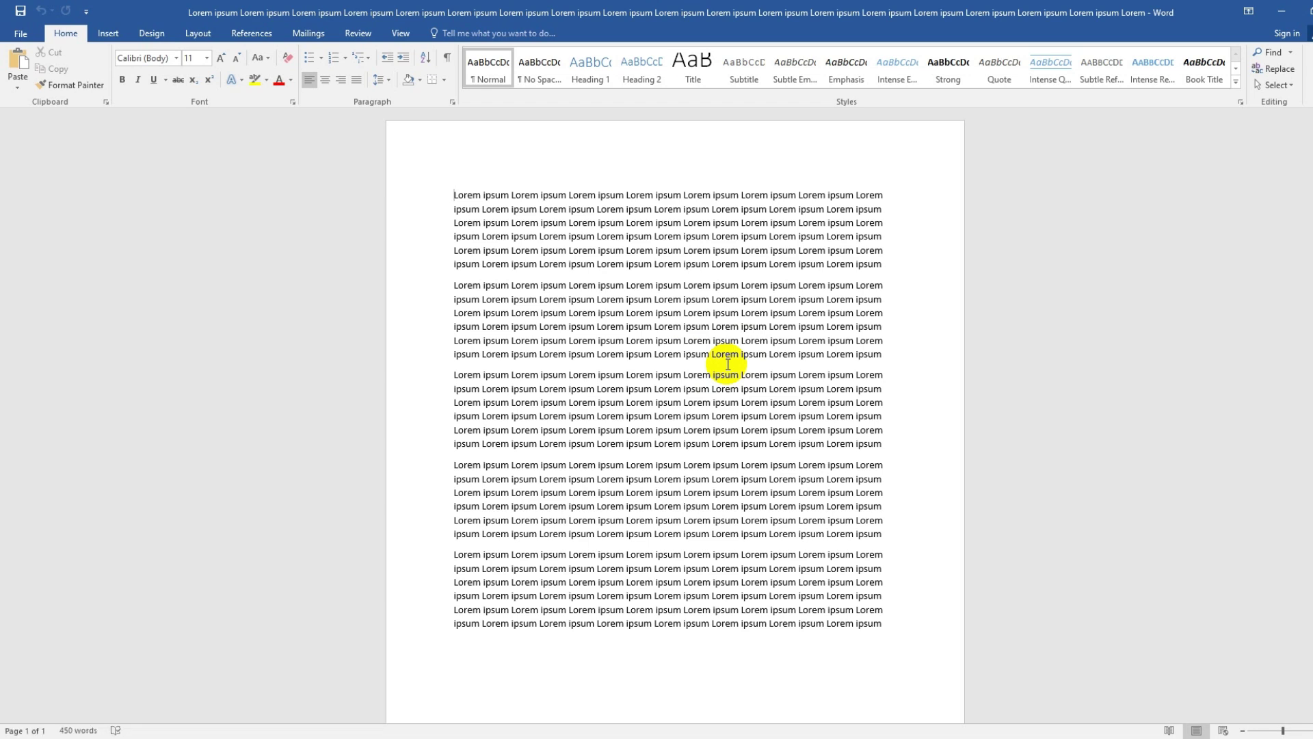
{"action": "left_click", "coordinate": [22, 35]}
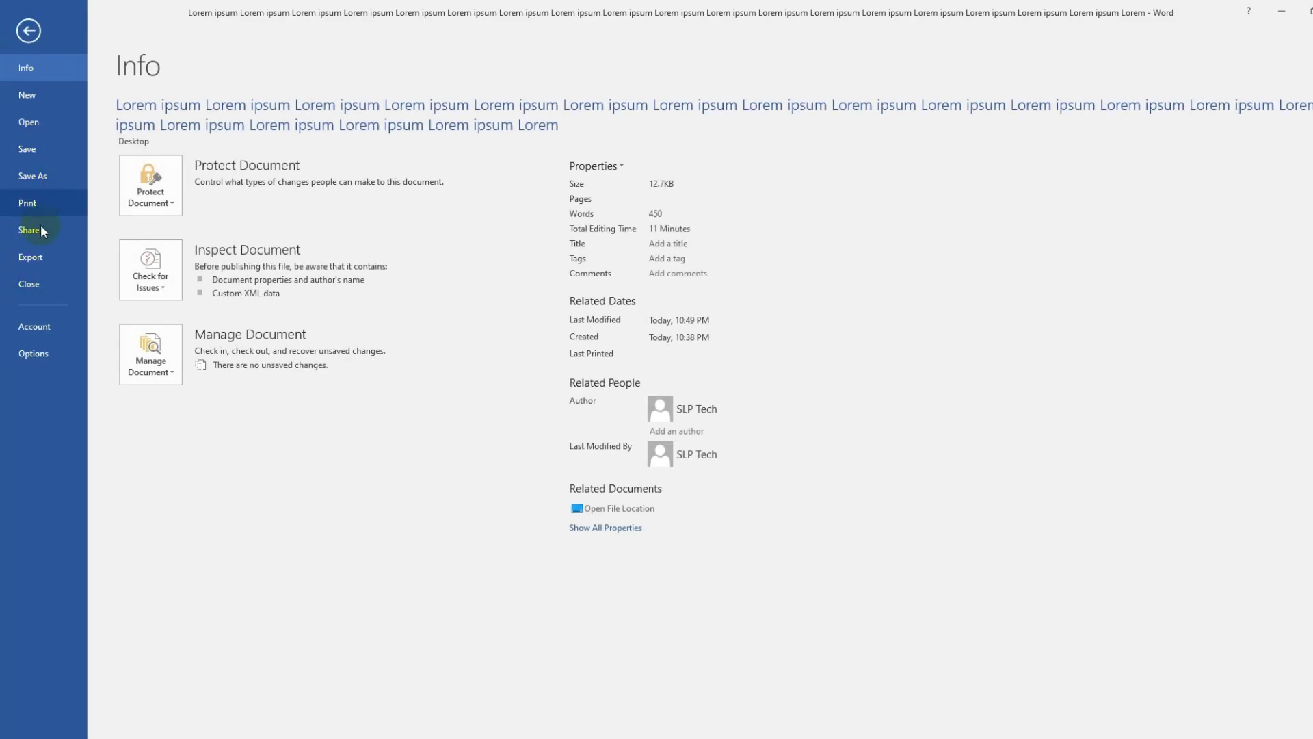
{"action": "left_click", "coordinate": [39, 150]}
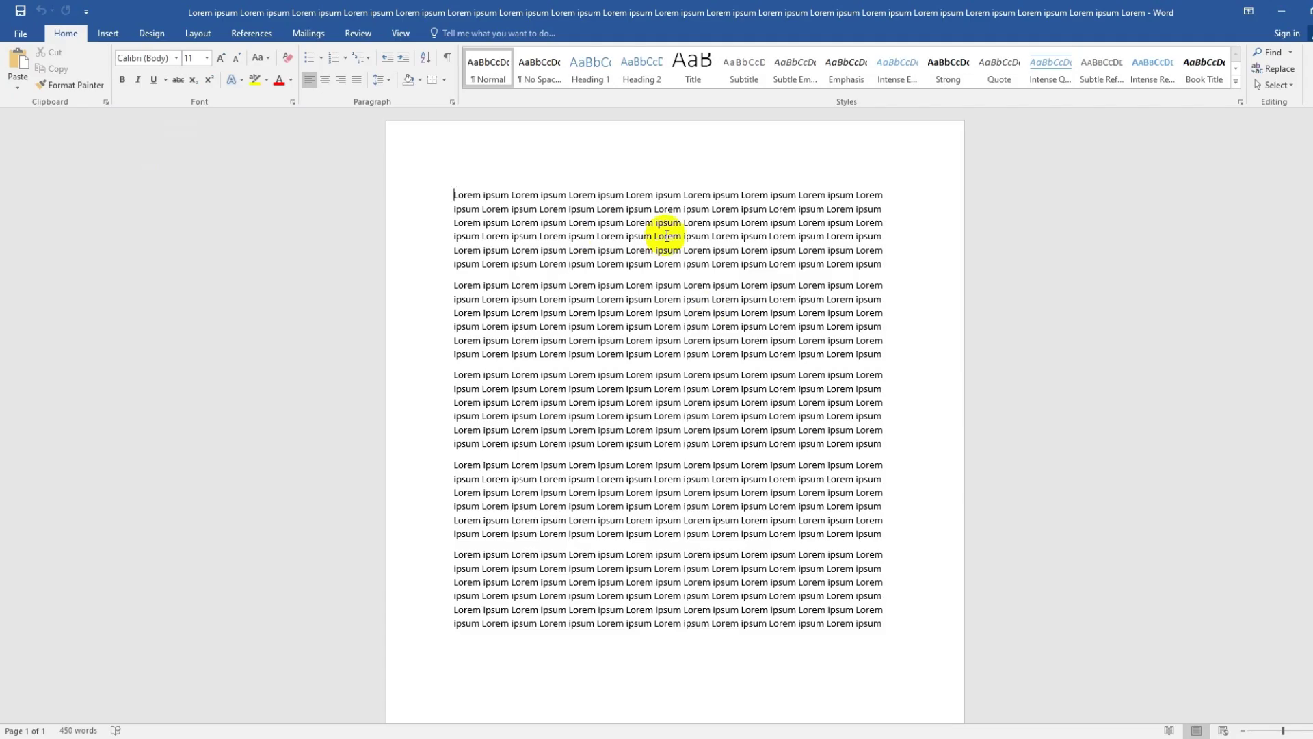
{"action": "left_click", "coordinate": [20, 33]}
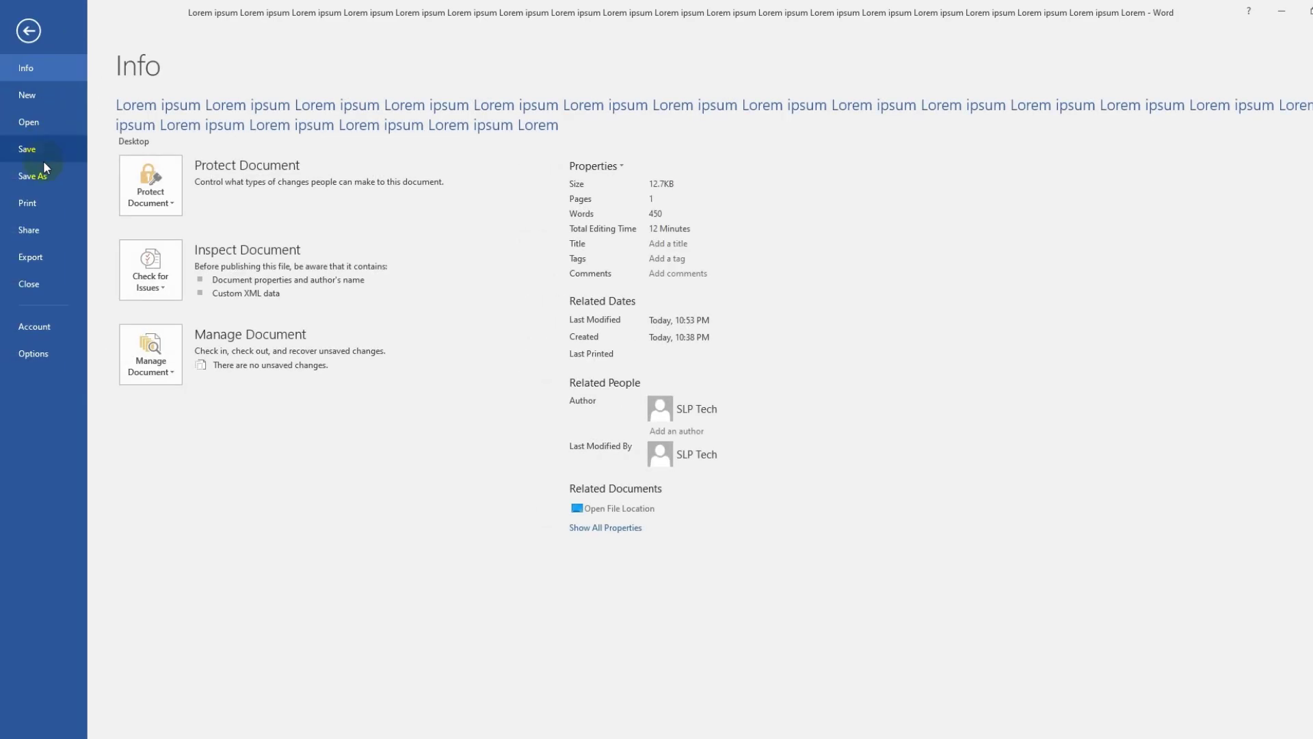
{"action": "left_click", "coordinate": [39, 154]}
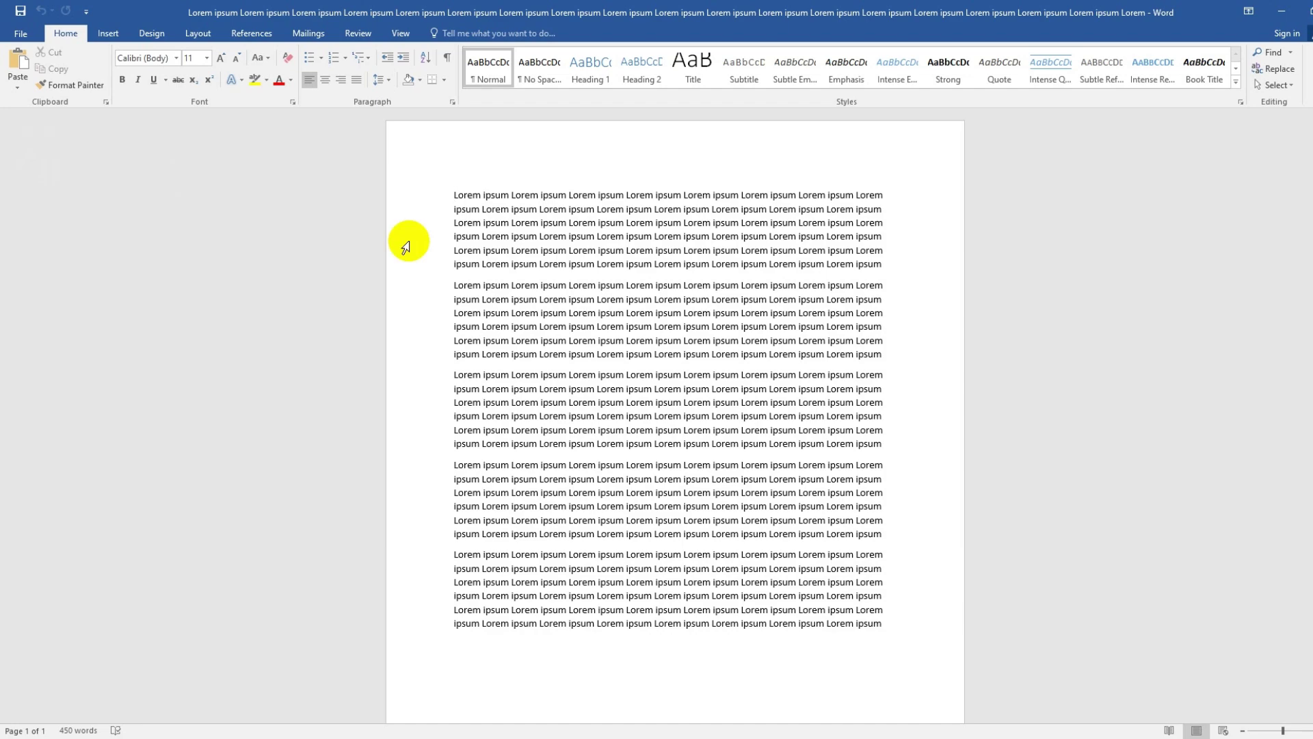
Step: View the Save As locations and the print settings for the Lorem ipsum document
{"action": "left_click", "coordinate": [20, 33]}
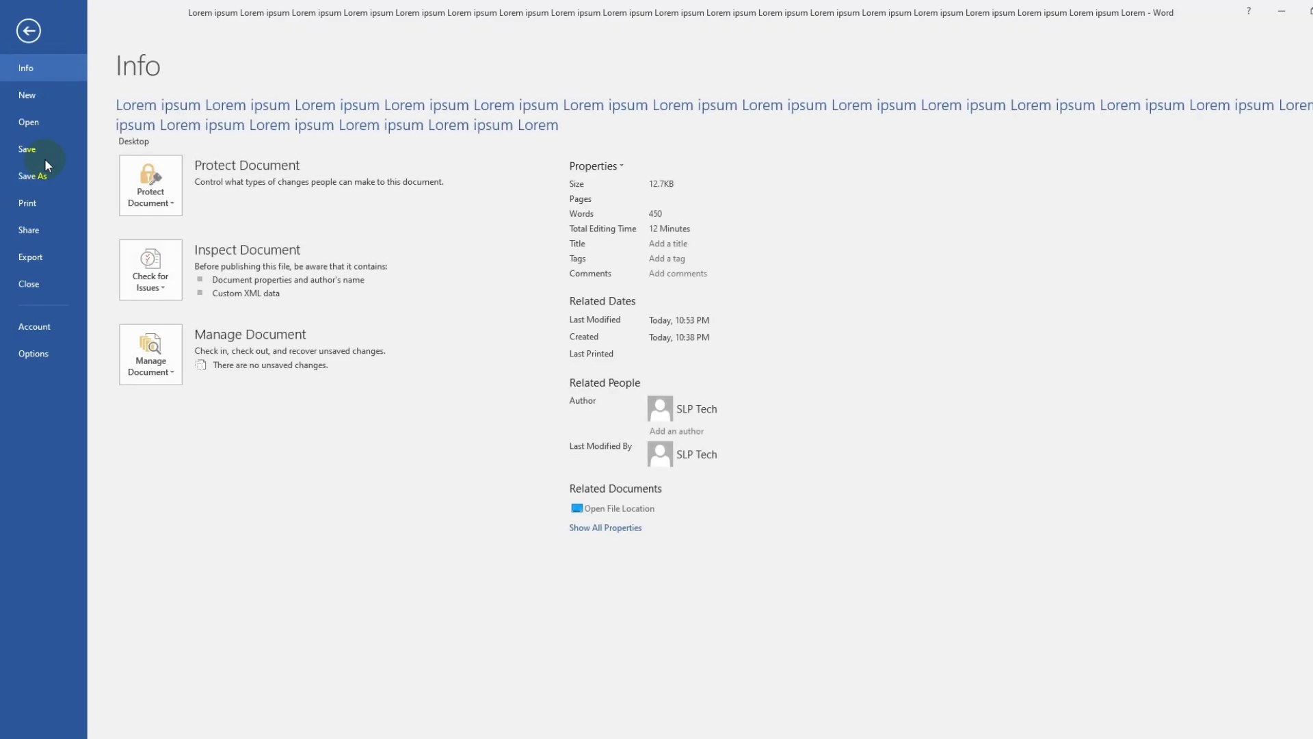
{"action": "left_click", "coordinate": [35, 178]}
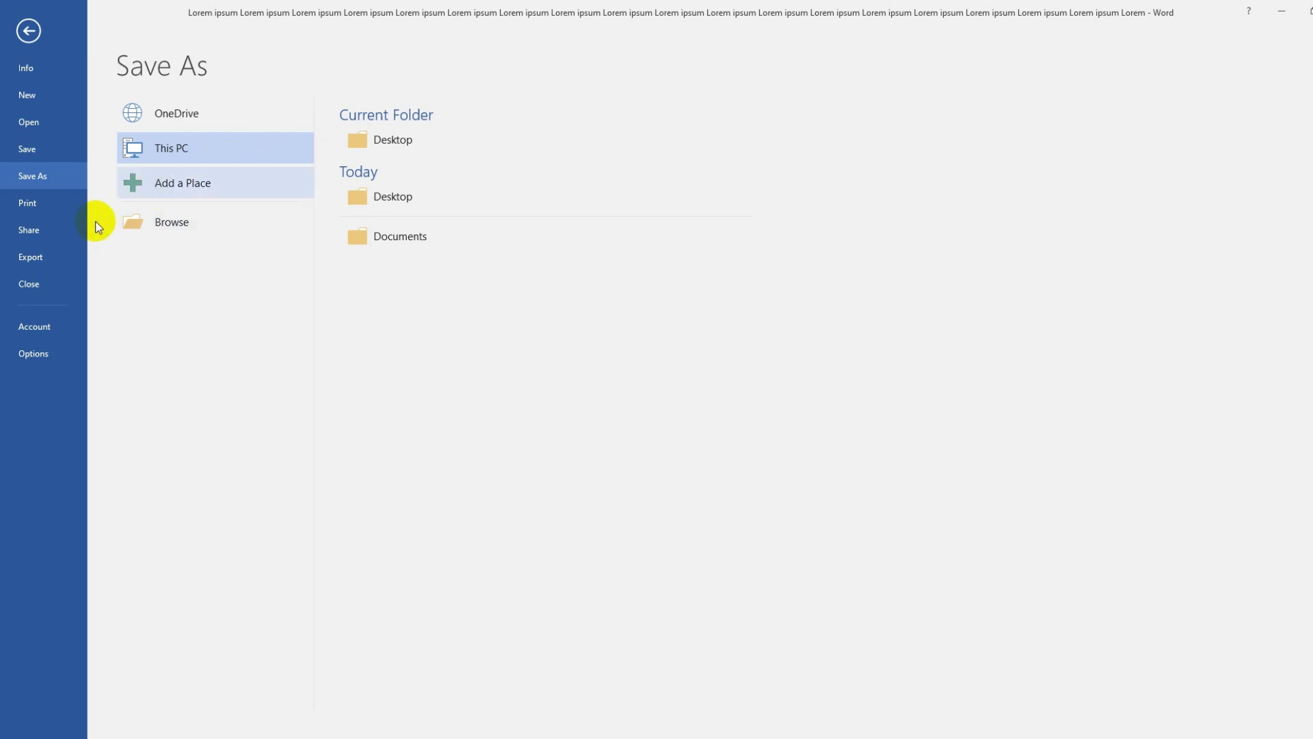
{"action": "left_click", "coordinate": [35, 205]}
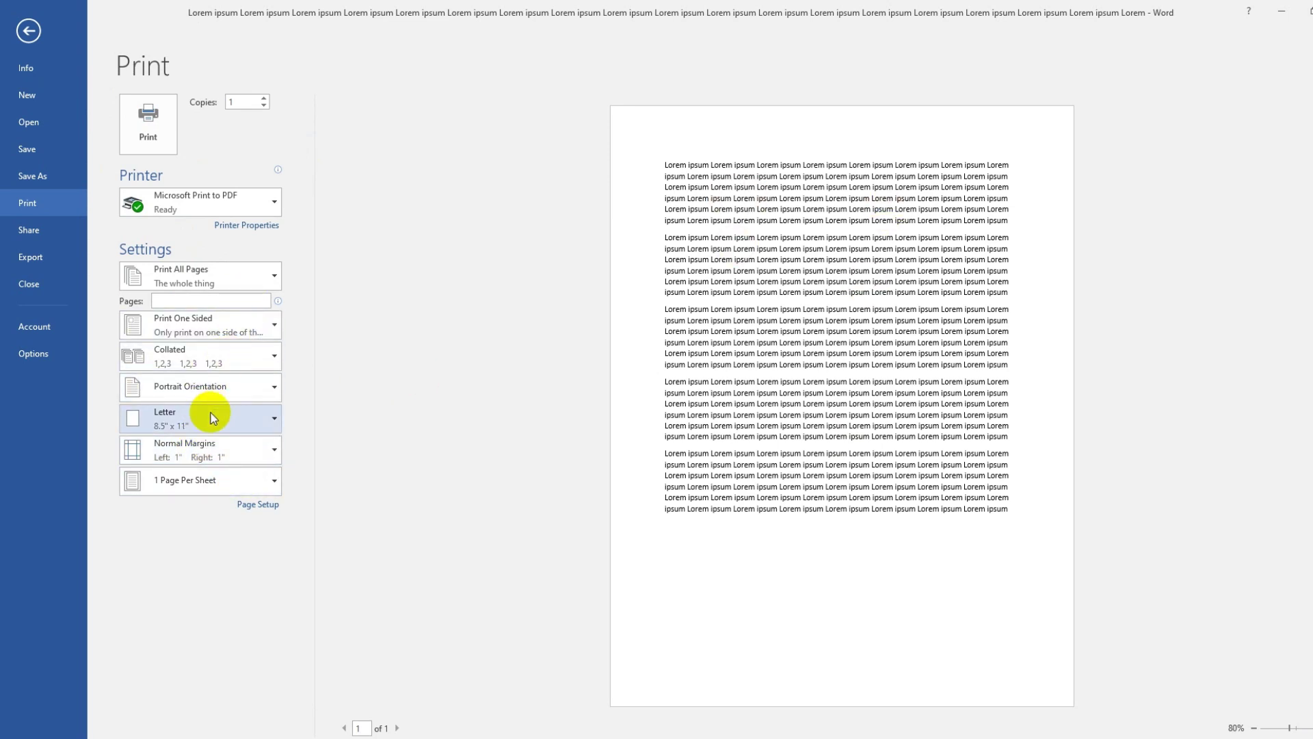
Step: Try the A4 paper size in the print settings and set it back to Letter
{"action": "left_click", "coordinate": [257, 416]}
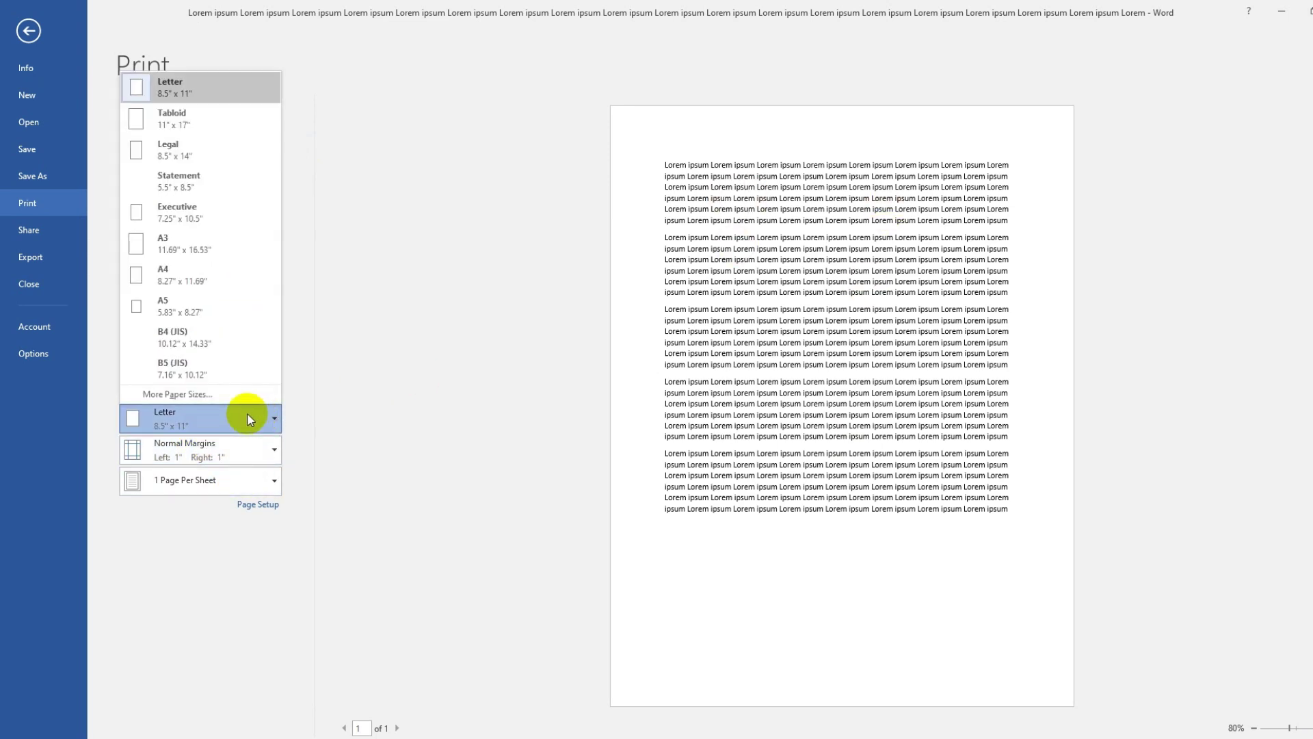
{"action": "left_click", "coordinate": [190, 282]}
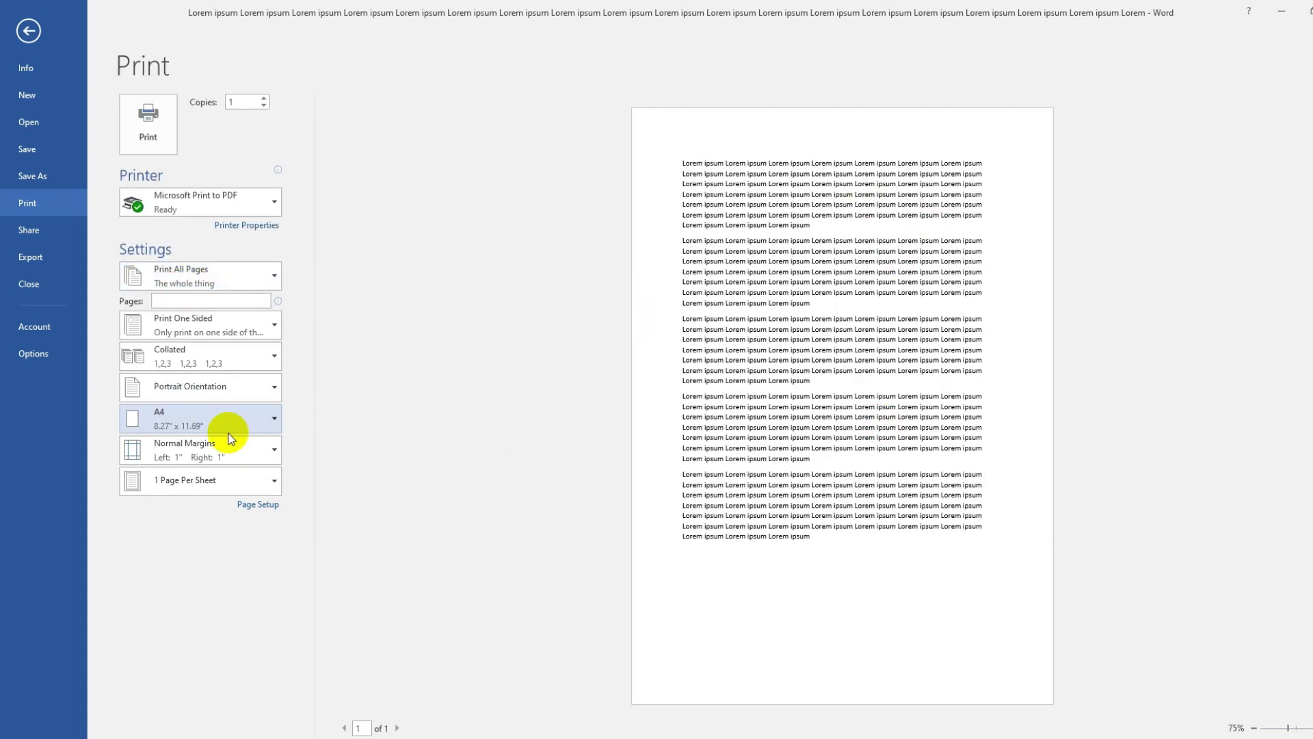
{"action": "left_click", "coordinate": [243, 418]}
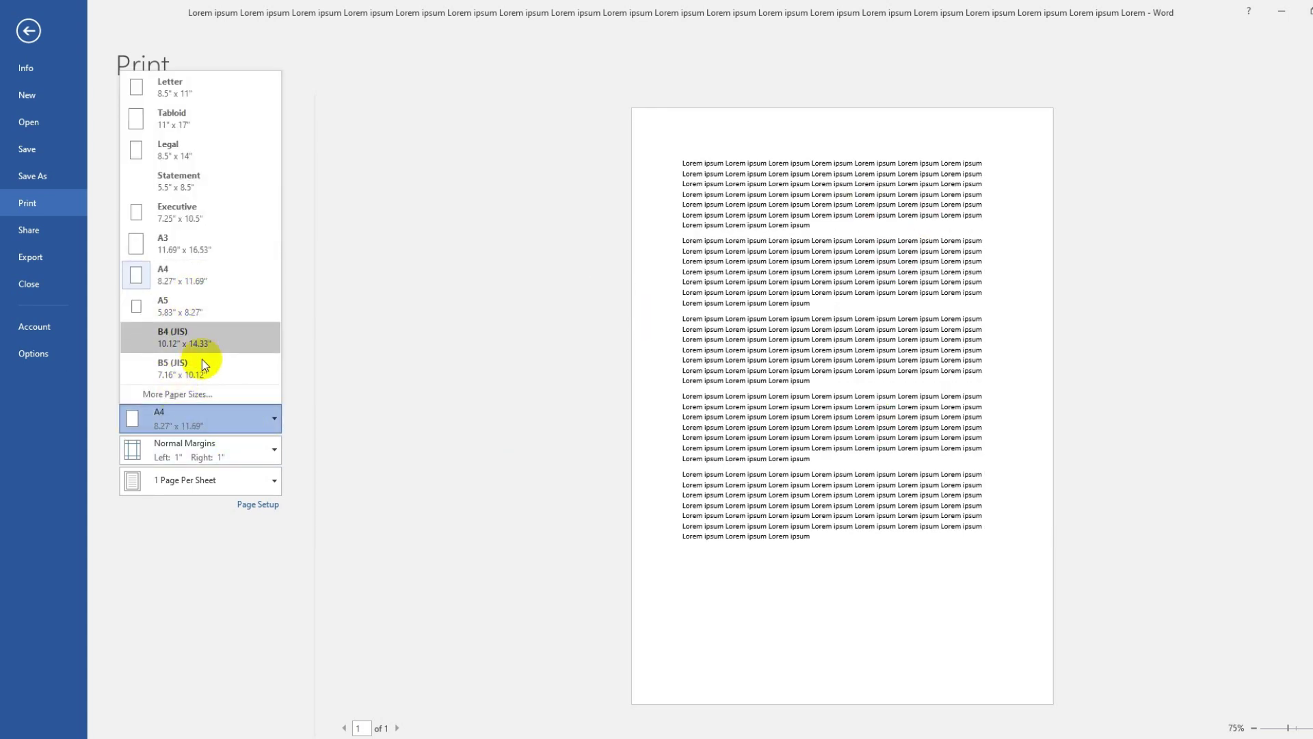
{"action": "left_click", "coordinate": [205, 86]}
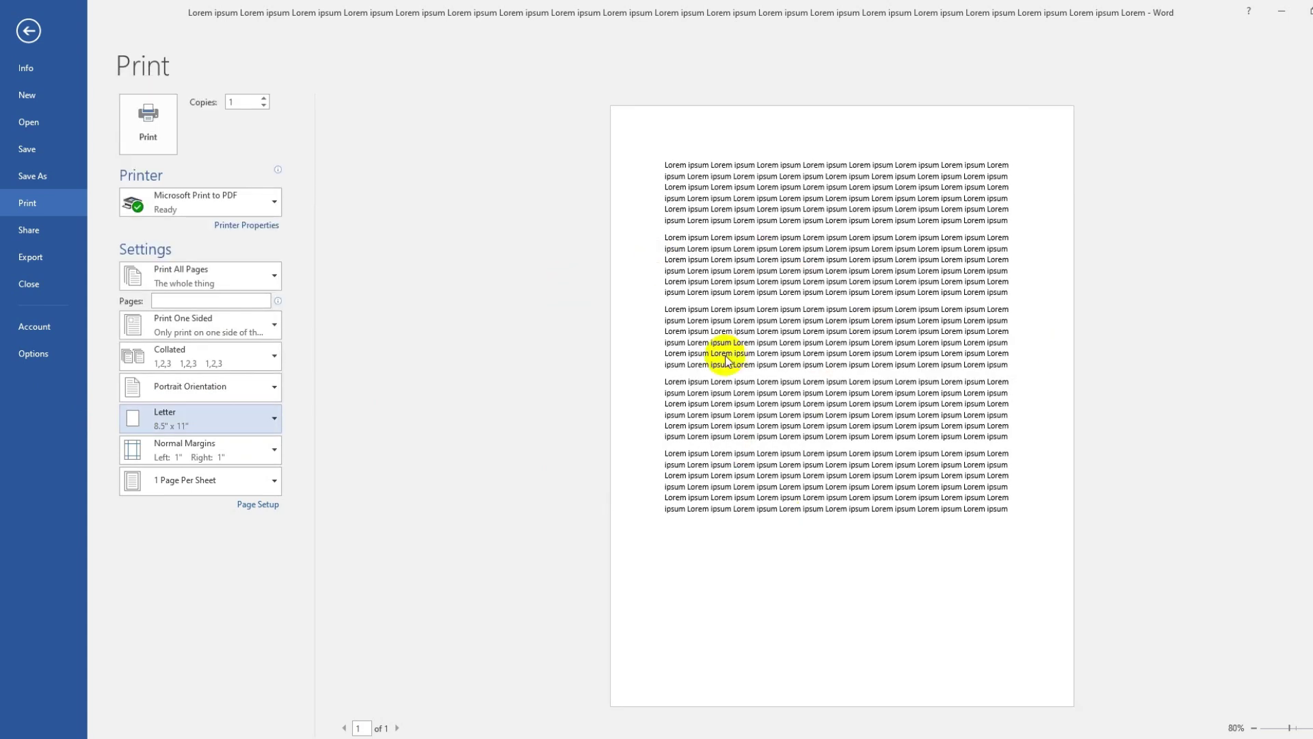
Step: Set the number of copies to print to 6
{"action": "left_click", "coordinate": [263, 98]}
{"action": "left_click", "coordinate": [264, 98]}
{"action": "left_click", "coordinate": [264, 97]}
{"action": "left_click", "coordinate": [264, 98]}
{"action": "left_click", "coordinate": [264, 98]}
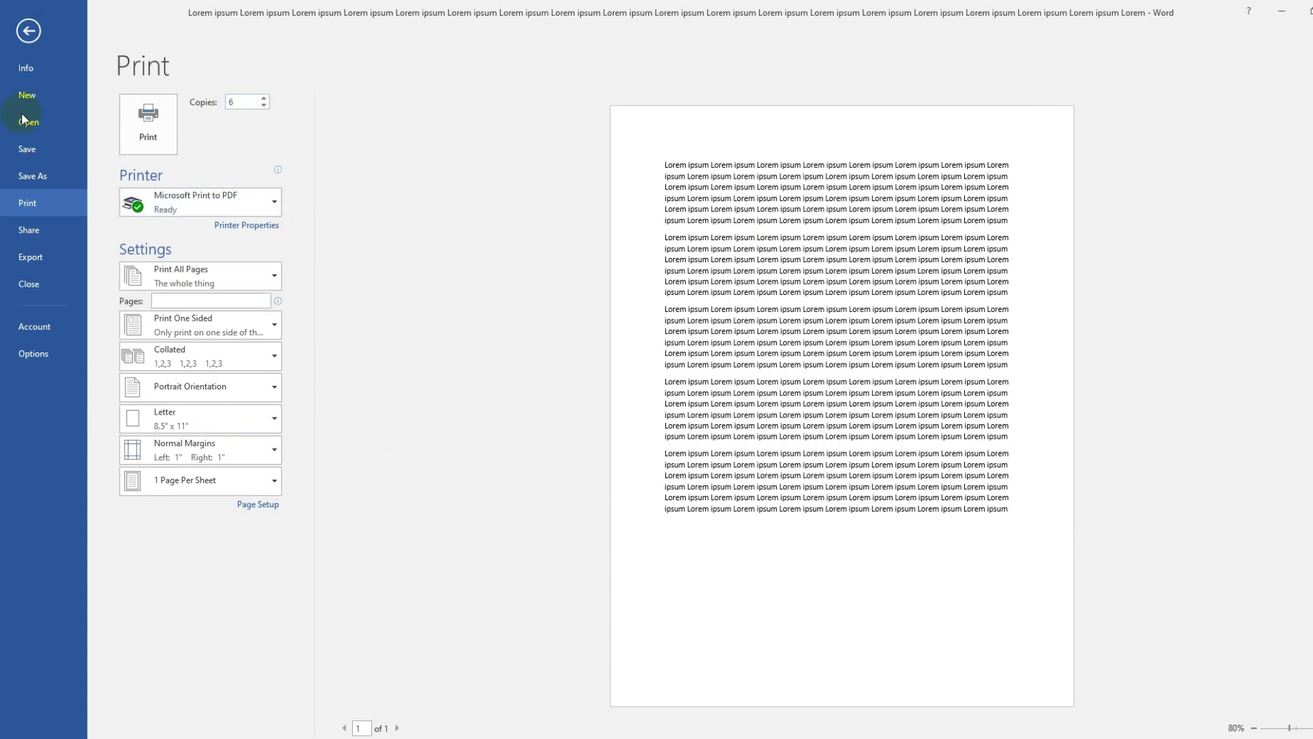
Step: View the document's sharing options and the PDF export settings, and return to the page without publishing
{"action": "left_click", "coordinate": [36, 235]}
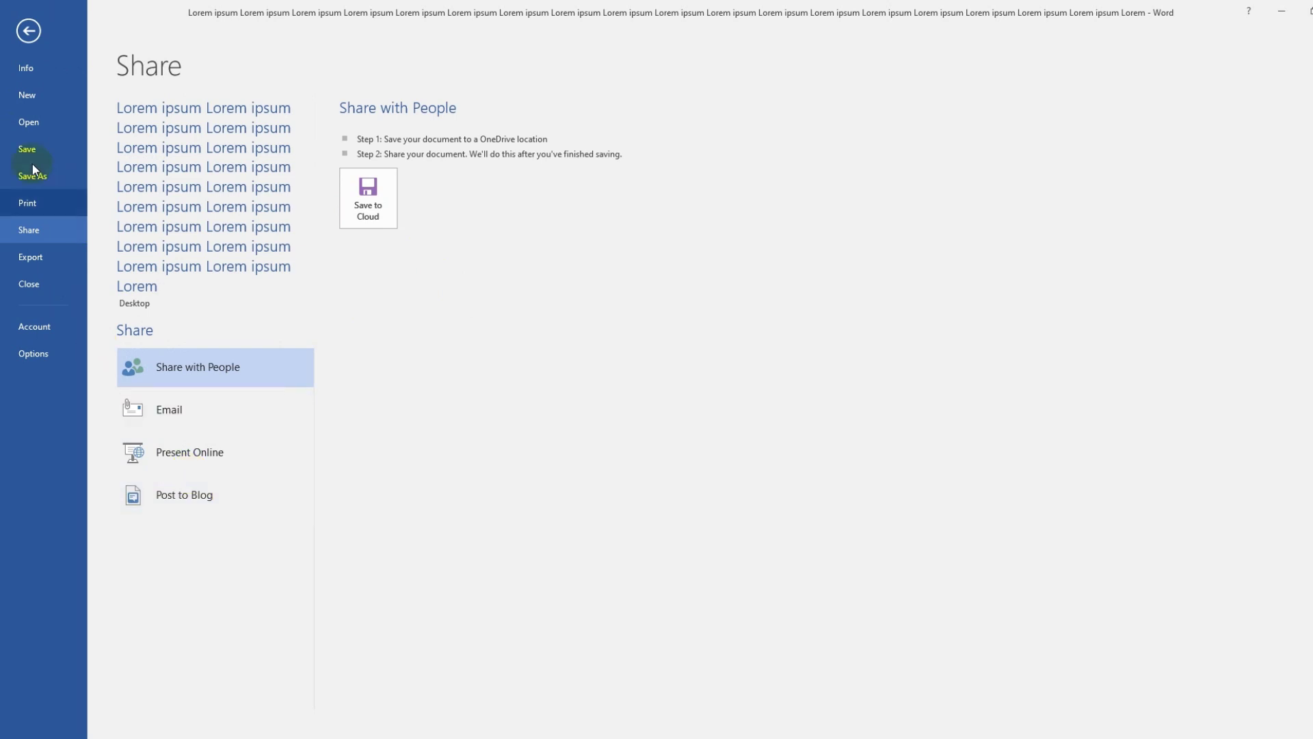
{"action": "left_click", "coordinate": [51, 260]}
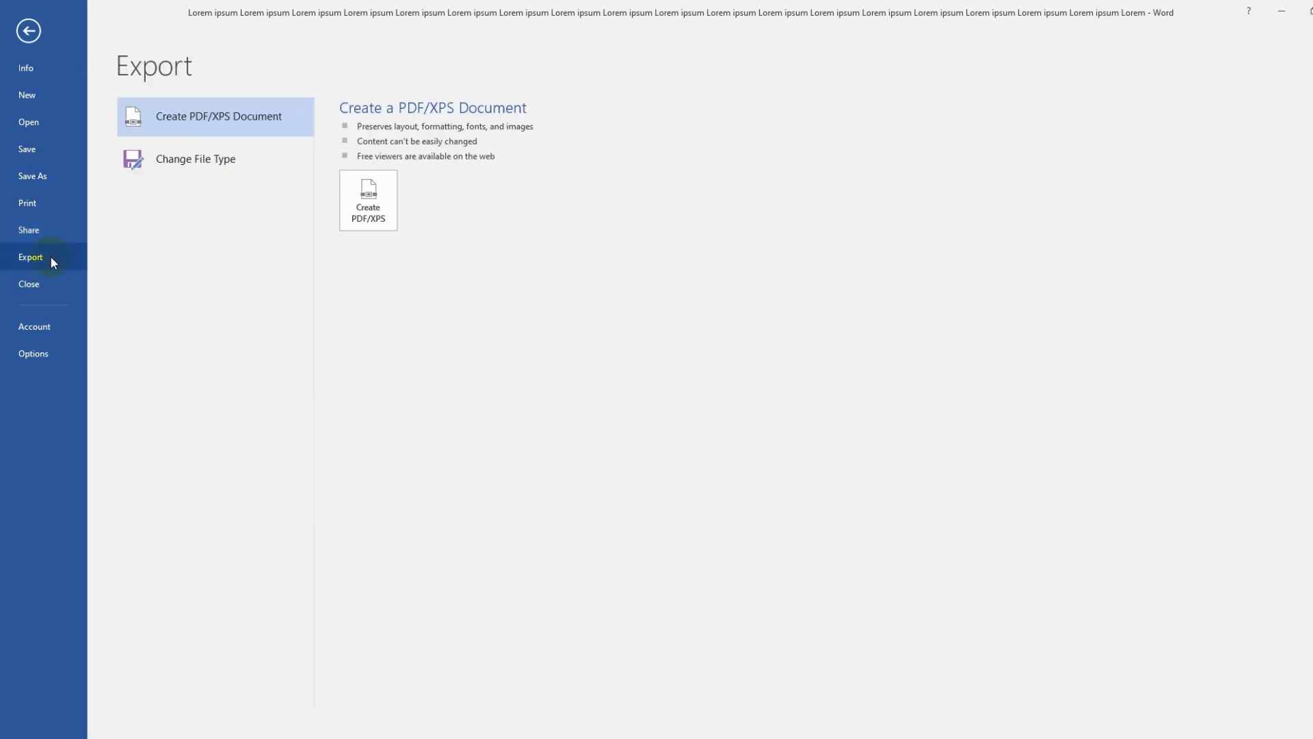
{"action": "left_click", "coordinate": [370, 221]}
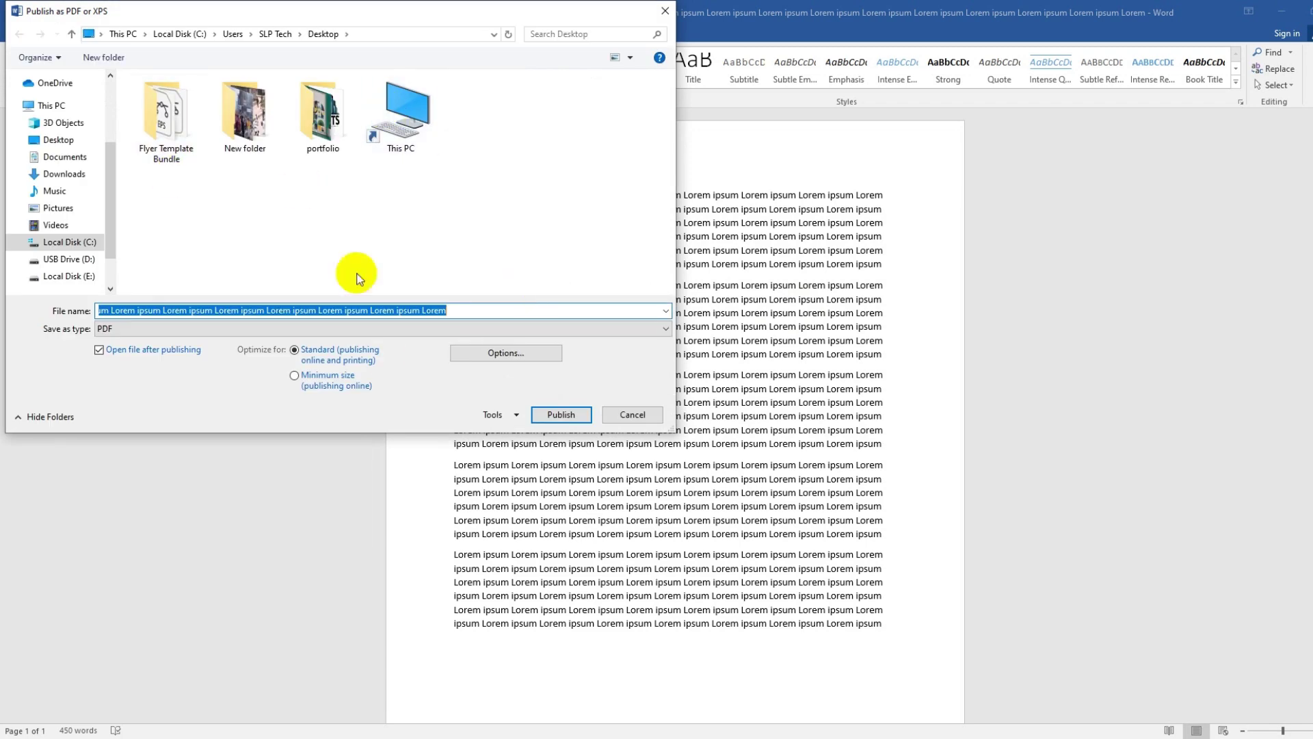
{"action": "left_click", "coordinate": [145, 332]}
{"action": "left_click", "coordinate": [145, 340]}
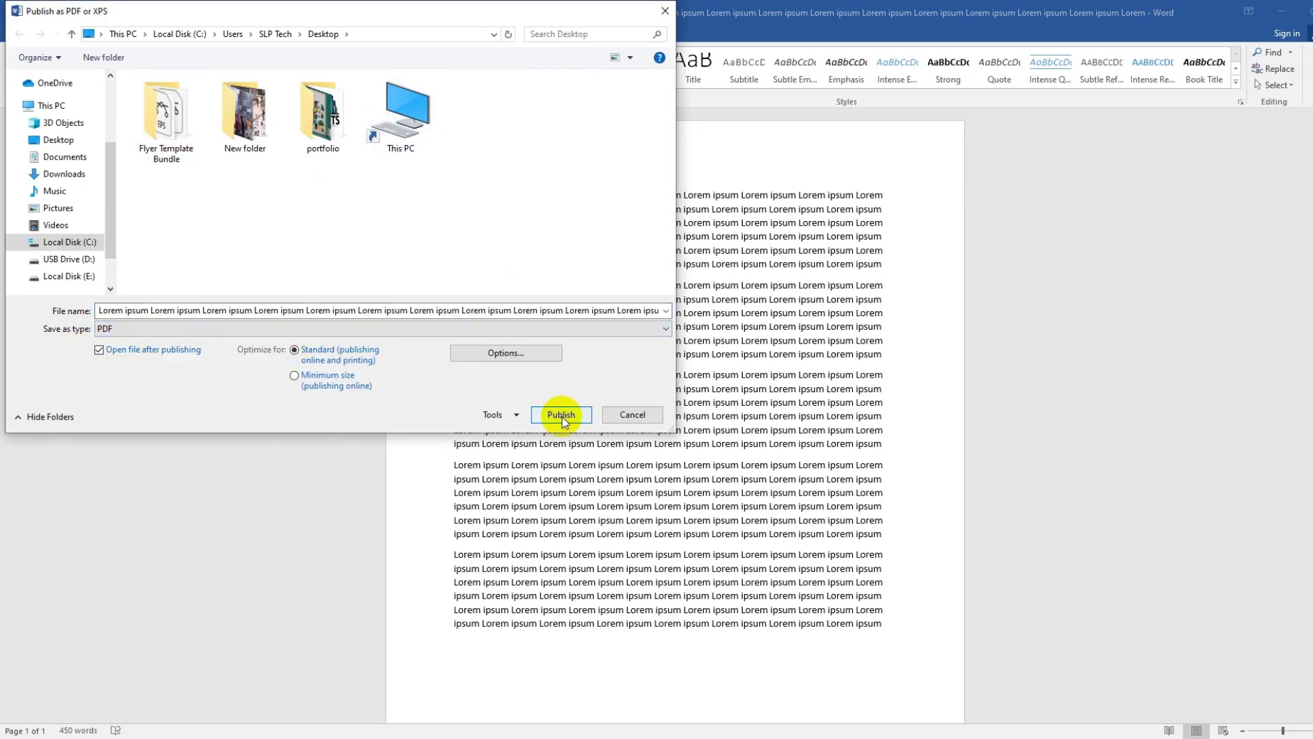
{"action": "left_click", "coordinate": [664, 10]}
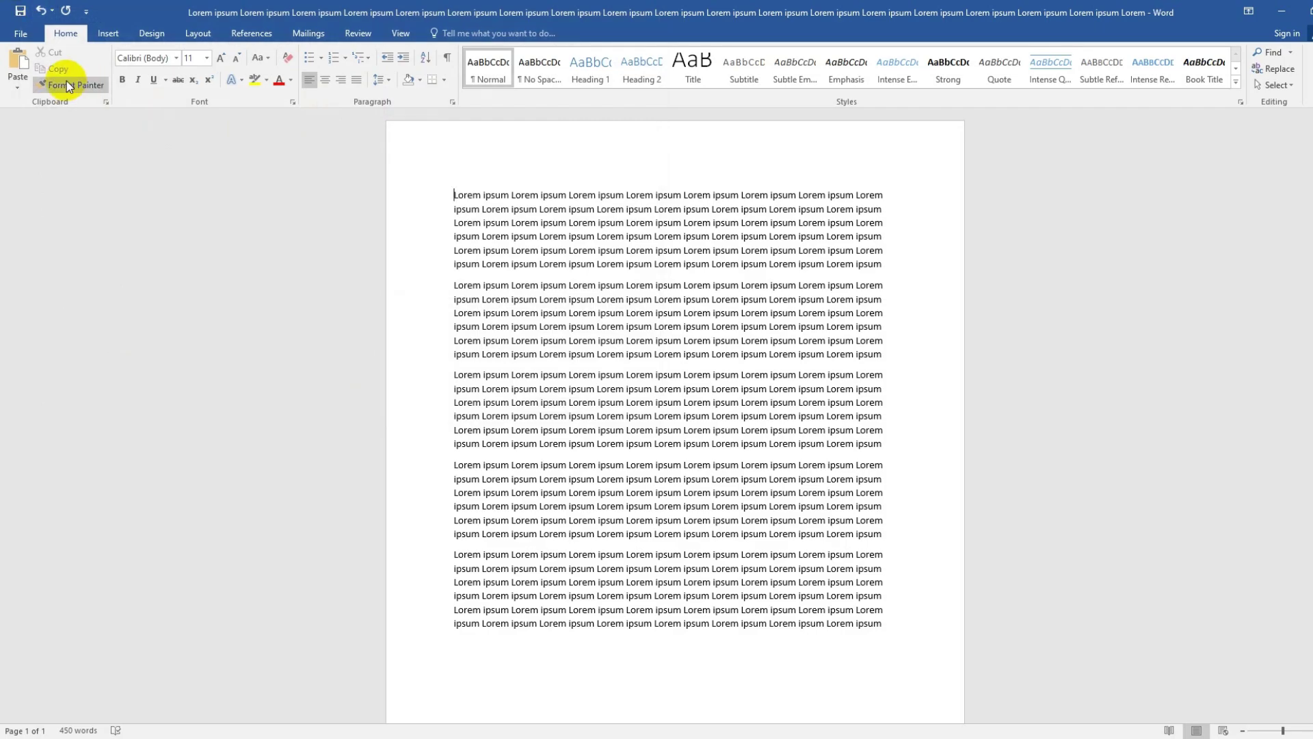
{"action": "left_click", "coordinate": [20, 33]}
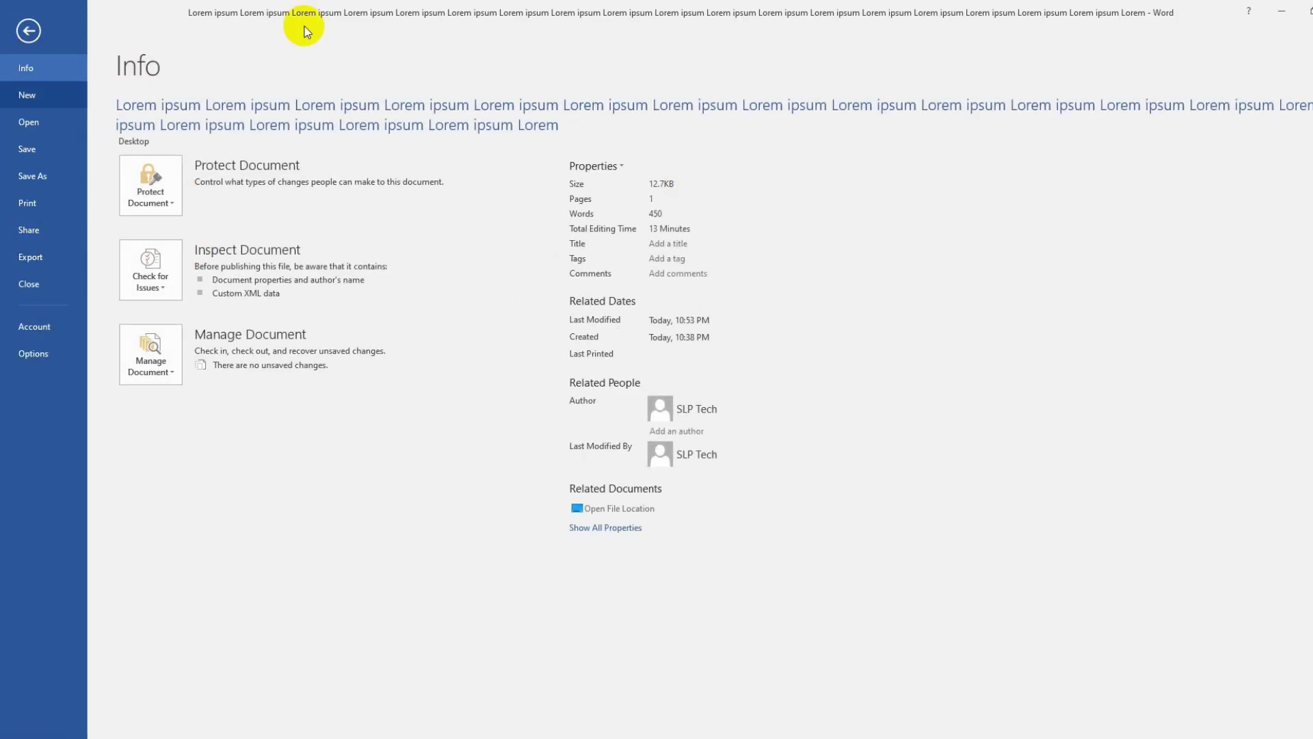
{"action": "left_click", "coordinate": [28, 31]}
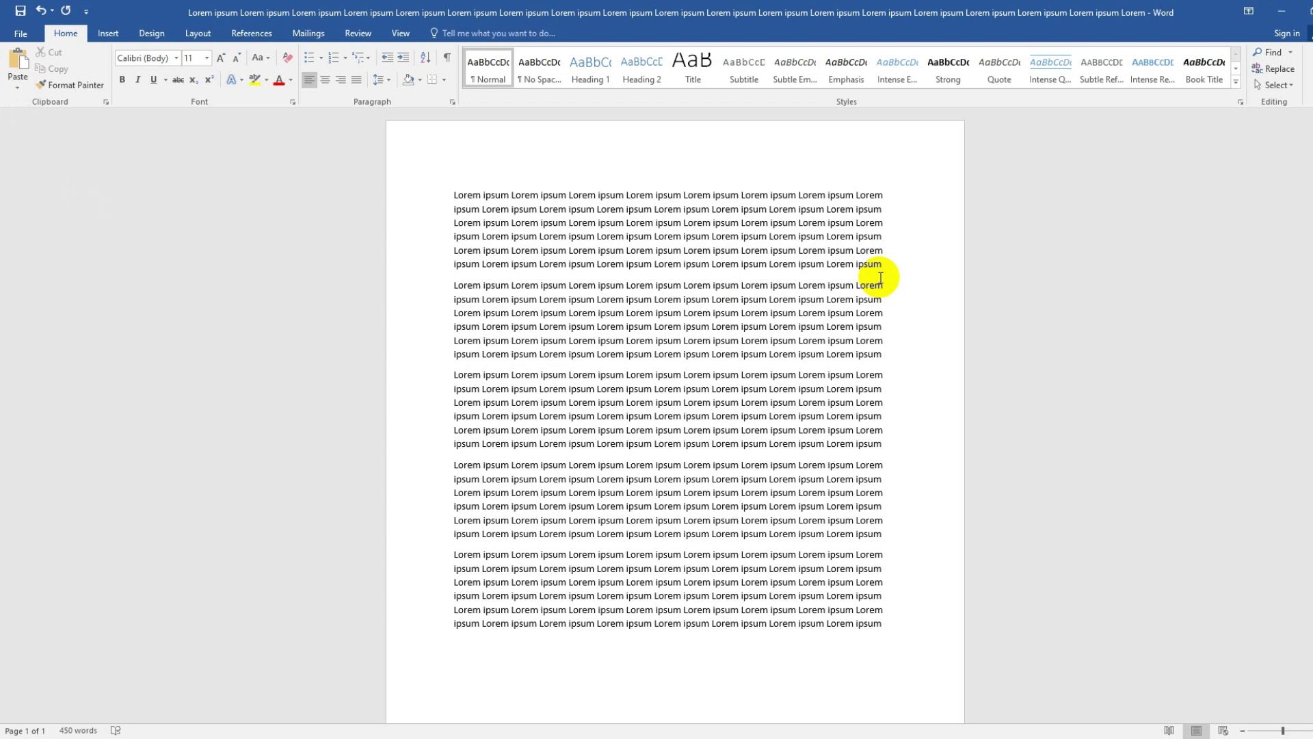
Step: Practise selecting the whole first paragraph and only its first word, Lorem, in turn
{"action": "left_click_drag", "start_coordinate": [888, 264], "coordinate": [449, 195]}
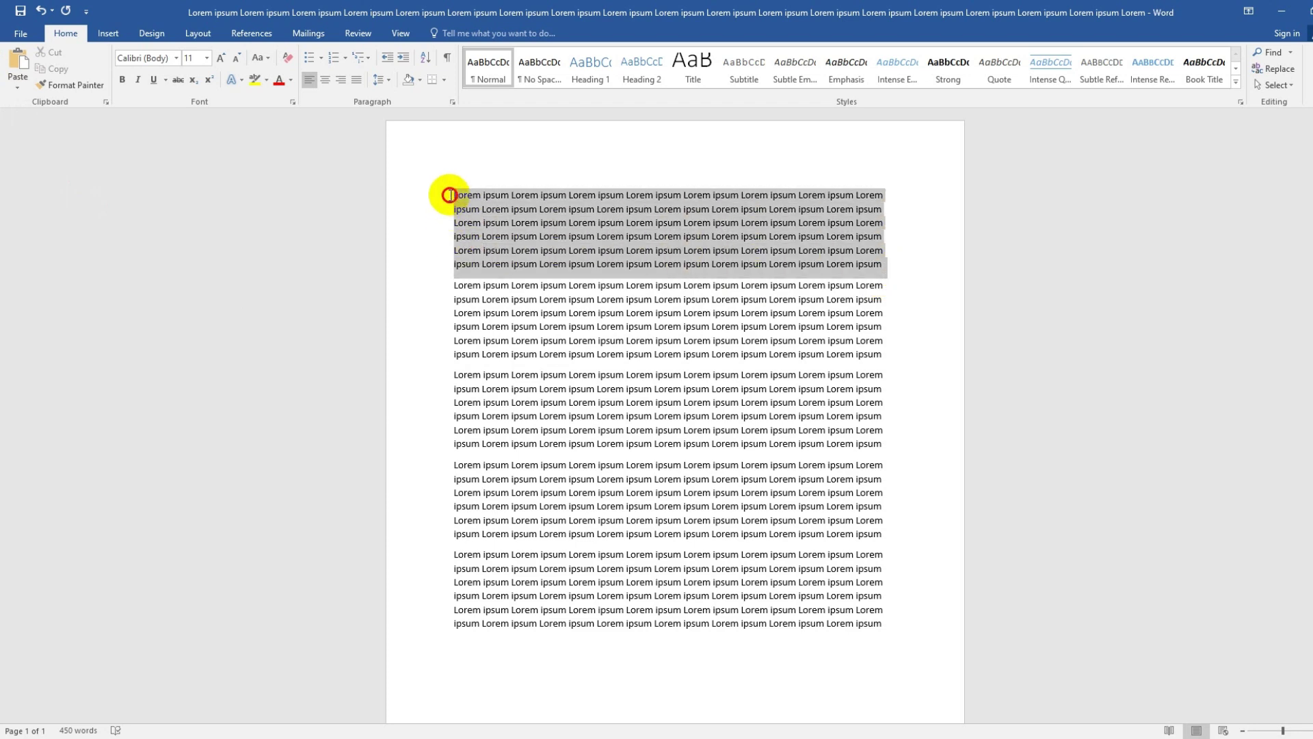
{"action": "left_click", "coordinate": [516, 195]}
{"action": "double_click", "coordinate": [461, 197]}
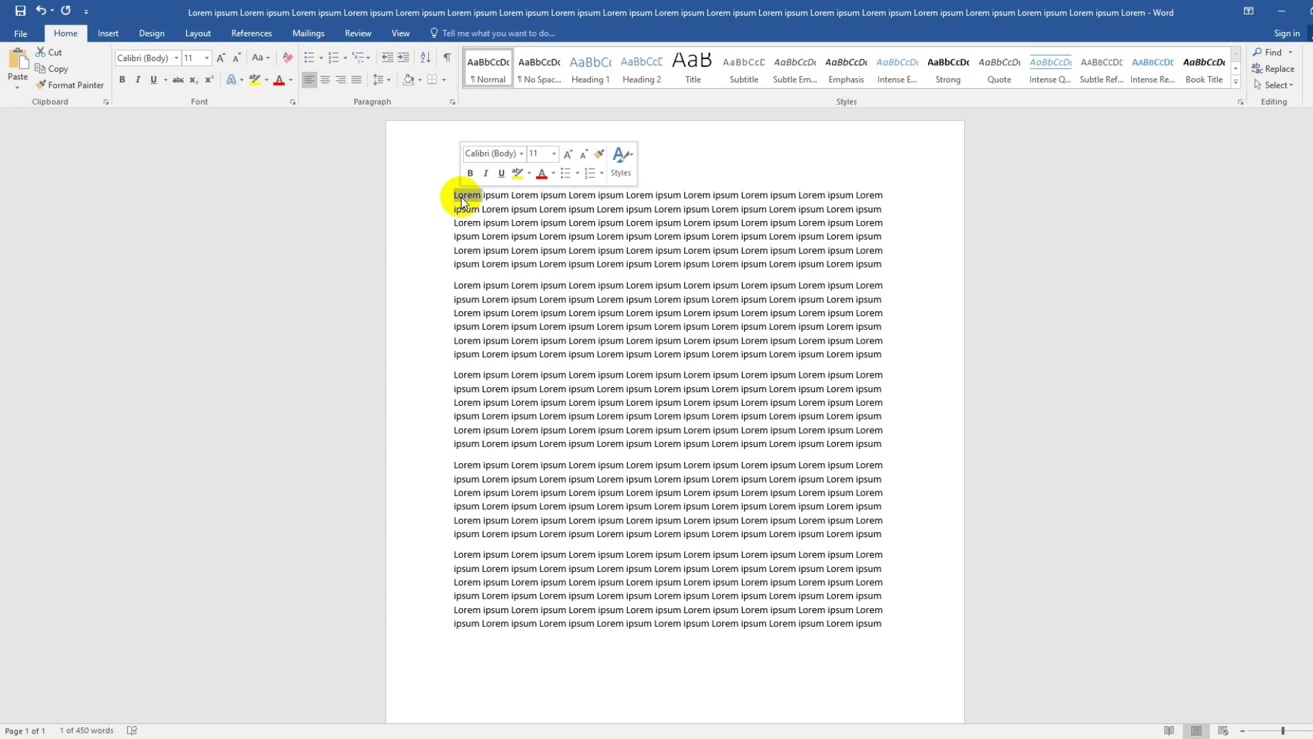
{"action": "left_click_drag", "start_coordinate": [882, 269], "coordinate": [455, 198]}
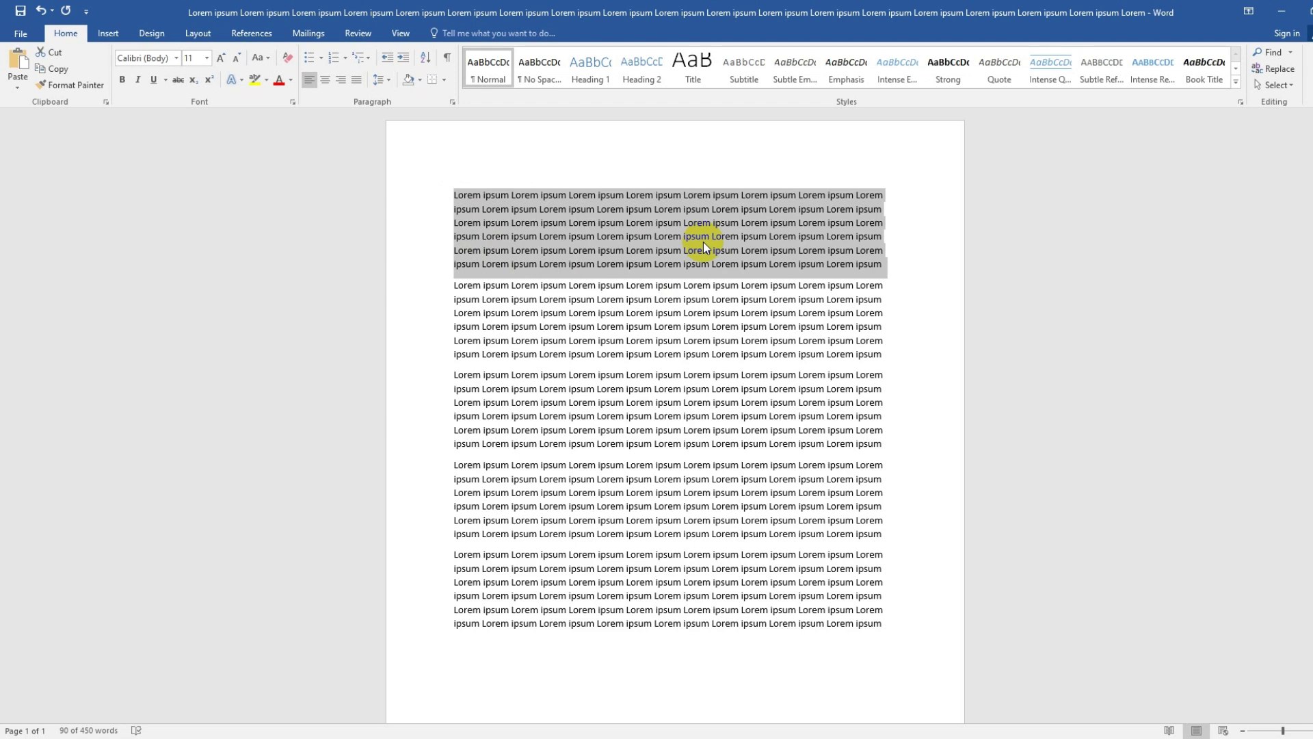
{"action": "left_click", "coordinate": [882, 267]}
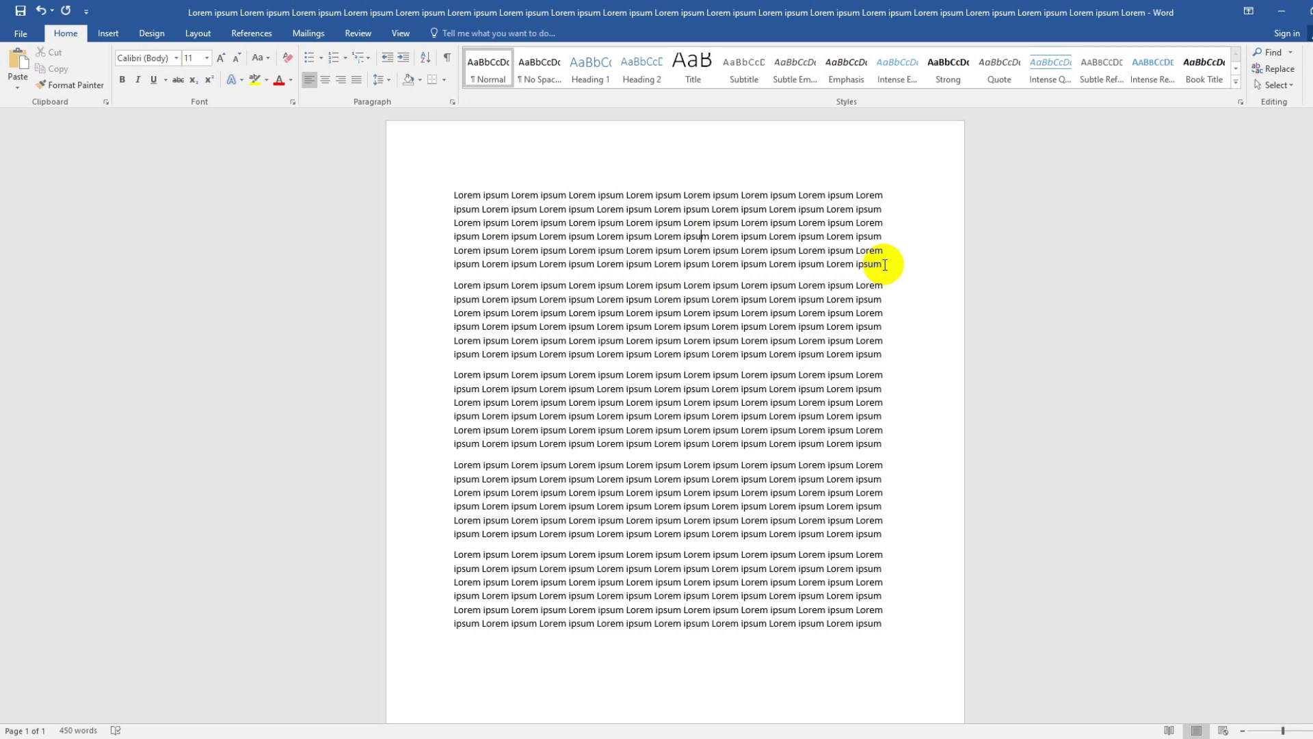
{"action": "mouse_move", "coordinate": [884, 265]}
{"action": "left_mouse_down"}
{"action": "mouse_move", "coordinate": [504, 243]}
{"action": "mouse_move", "coordinate": [454, 196]}
{"action": "mouse_move", "coordinate": [870, 265]}
{"action": "left_mouse_up"}
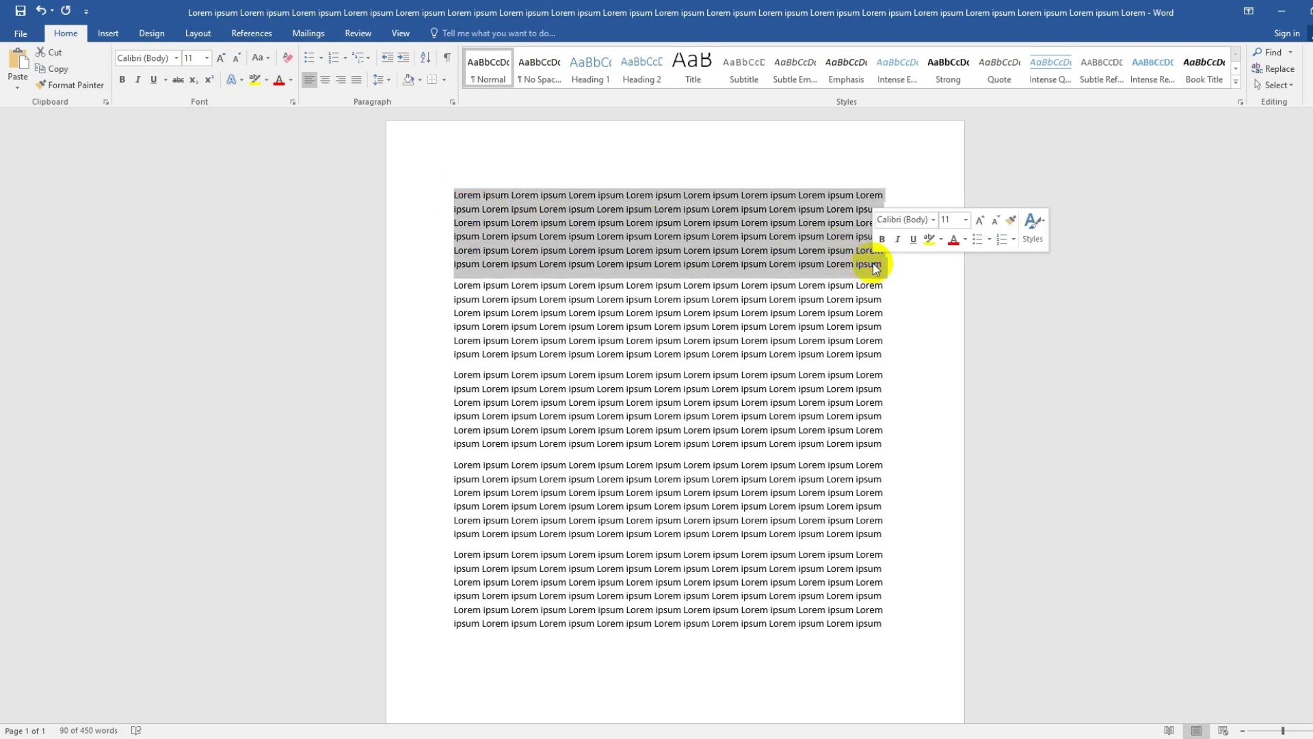
{"action": "left_click", "coordinate": [645, 257]}
{"action": "left_click", "coordinate": [644, 250]}
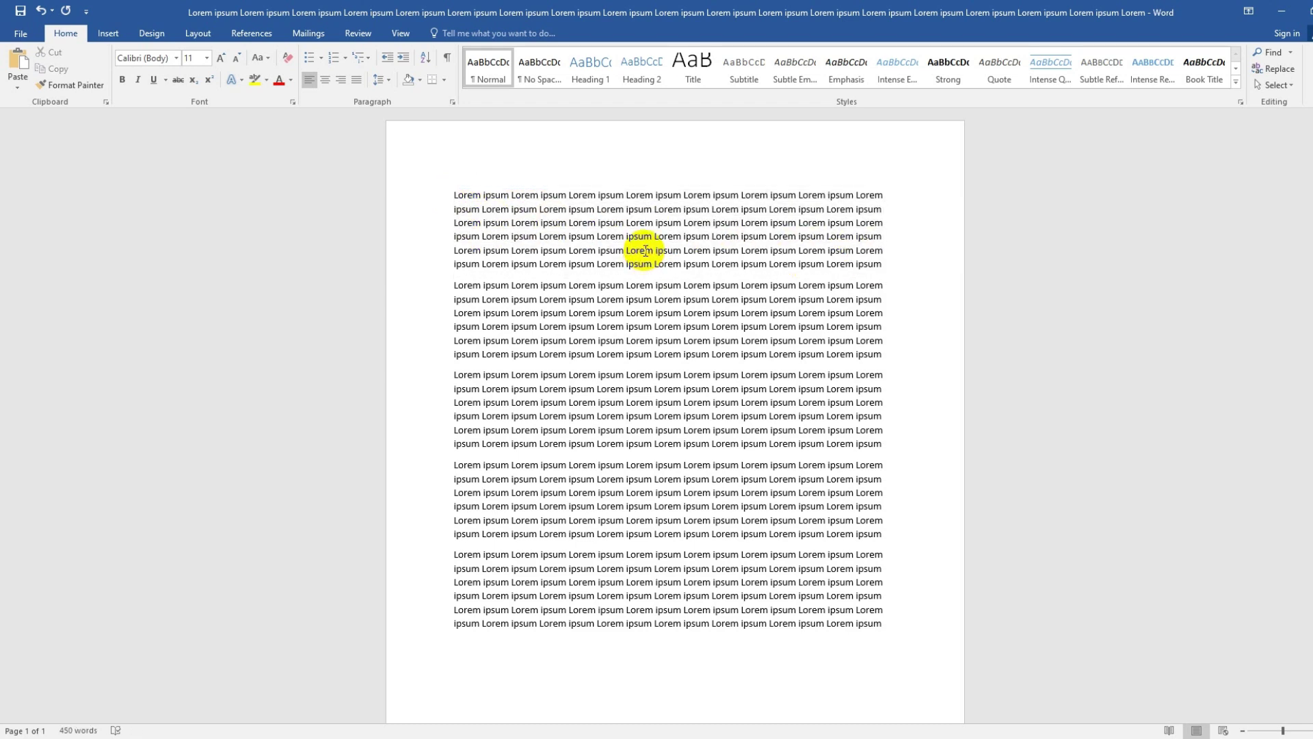
{"action": "triple_click", "coordinate": [644, 250]}
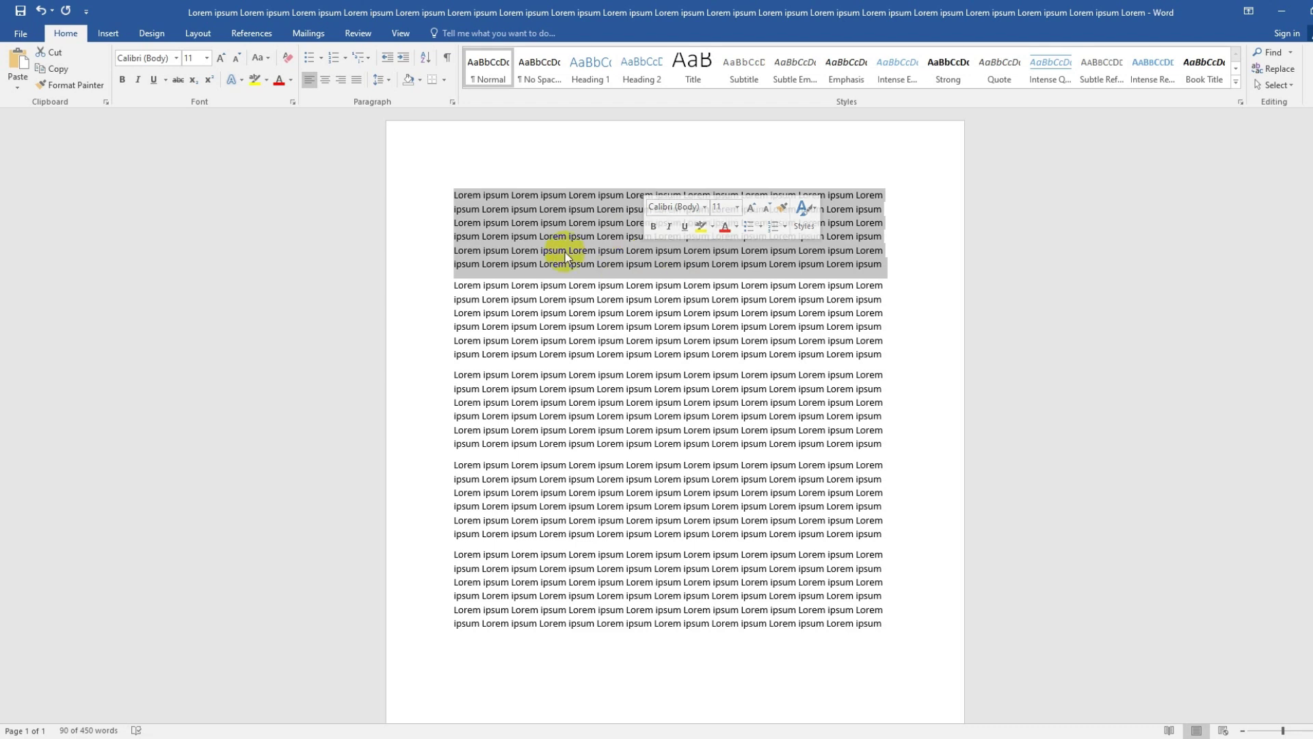
{"action": "left_click", "coordinate": [673, 255]}
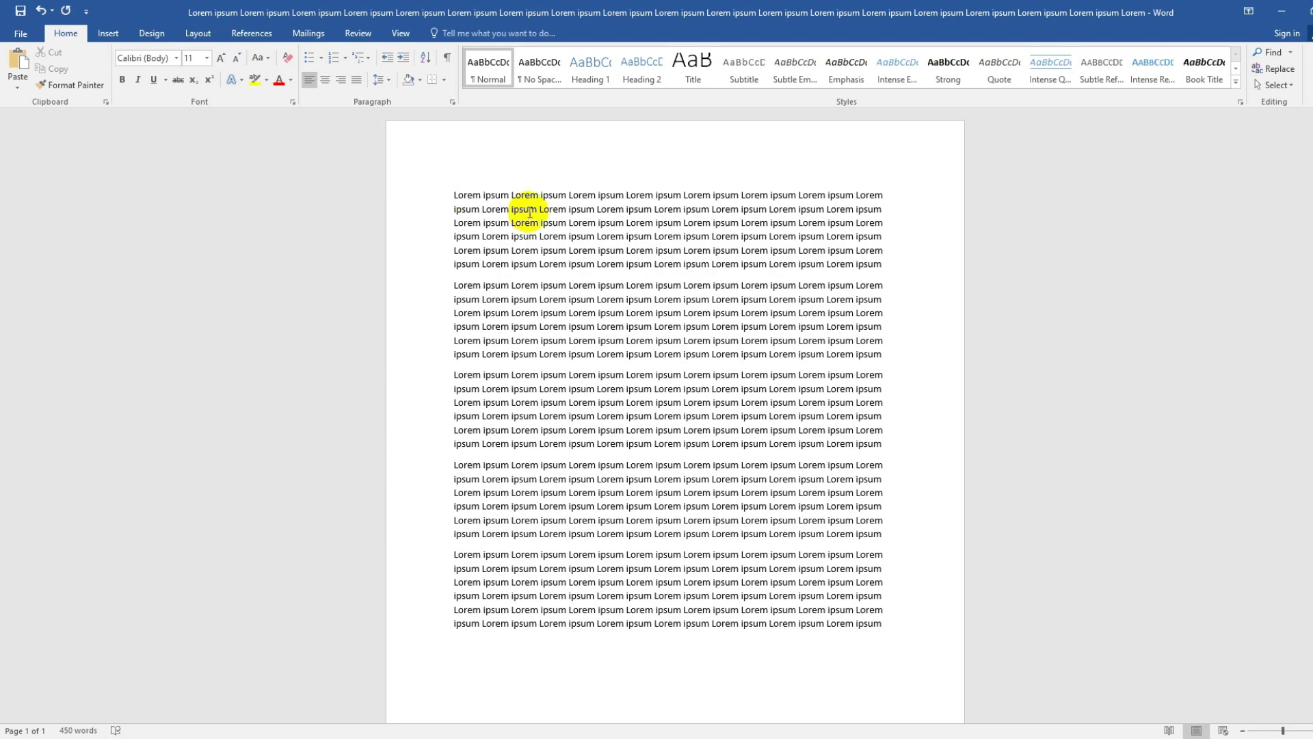
{"action": "double_click", "coordinate": [467, 197]}
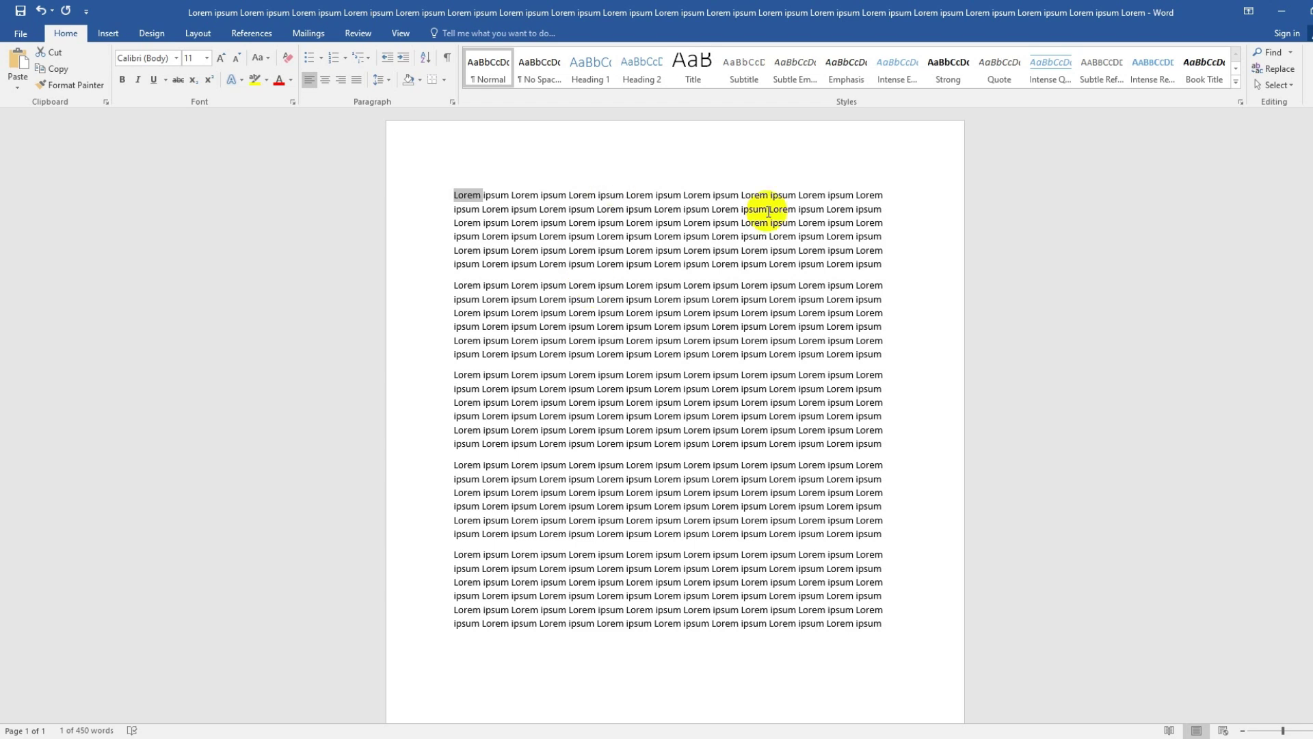
Step: Try moving the first paragraph to the end of the document with cut and paste, and undo the move
{"action": "triple_click", "coordinate": [542, 233]}
{"action": "key", "text": "super+c"}
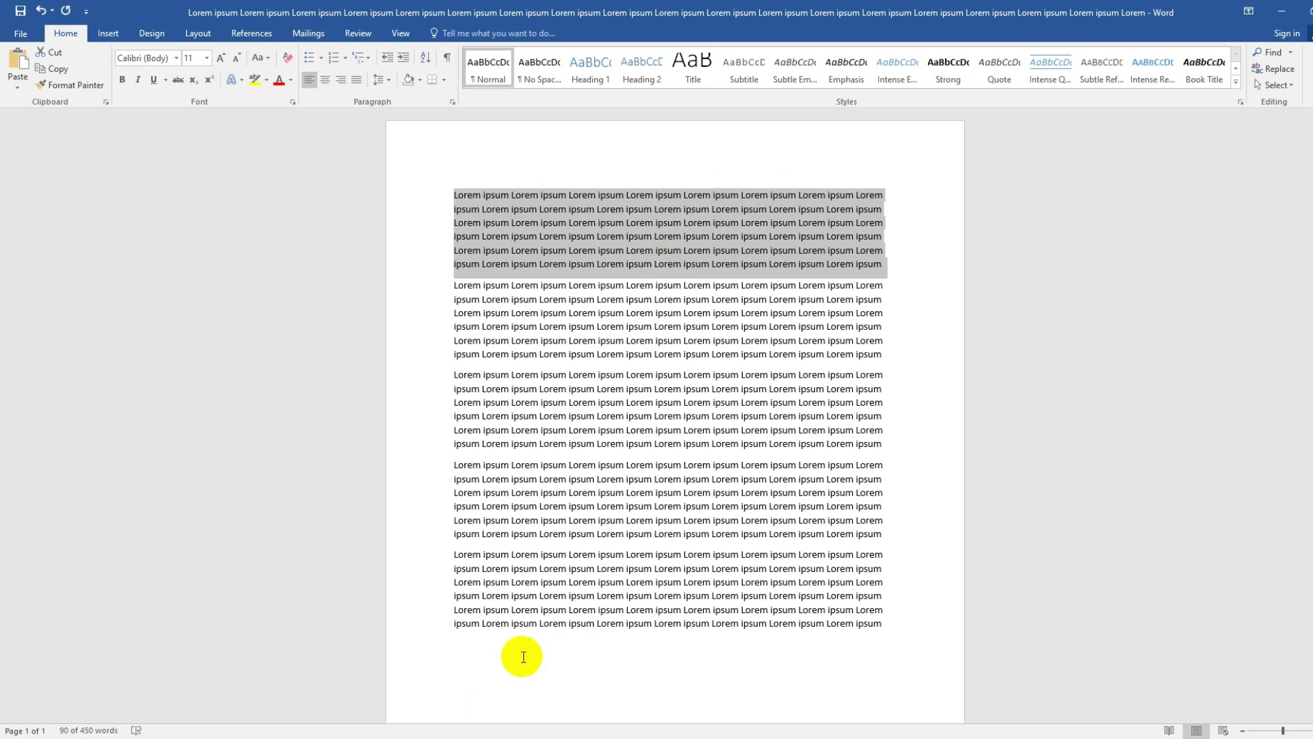
{"action": "left_click", "coordinate": [58, 54]}
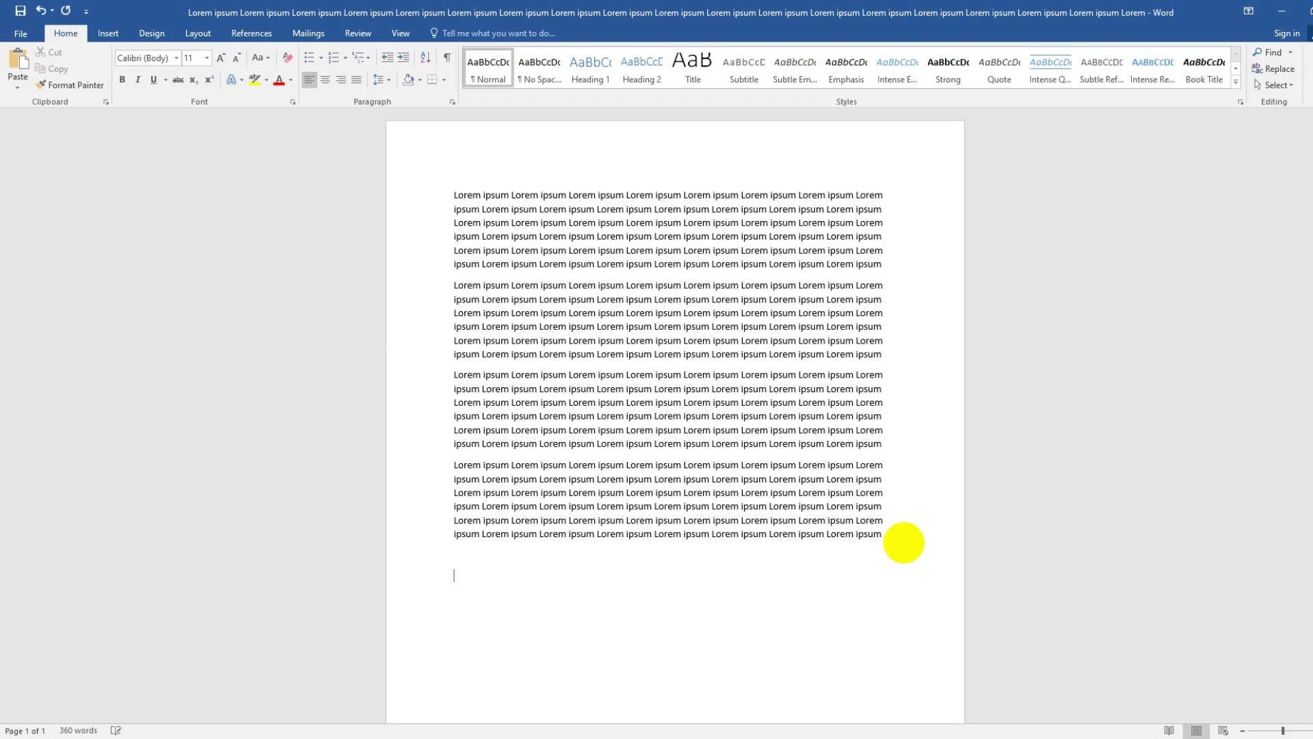
{"action": "left_click", "coordinate": [15, 80]}
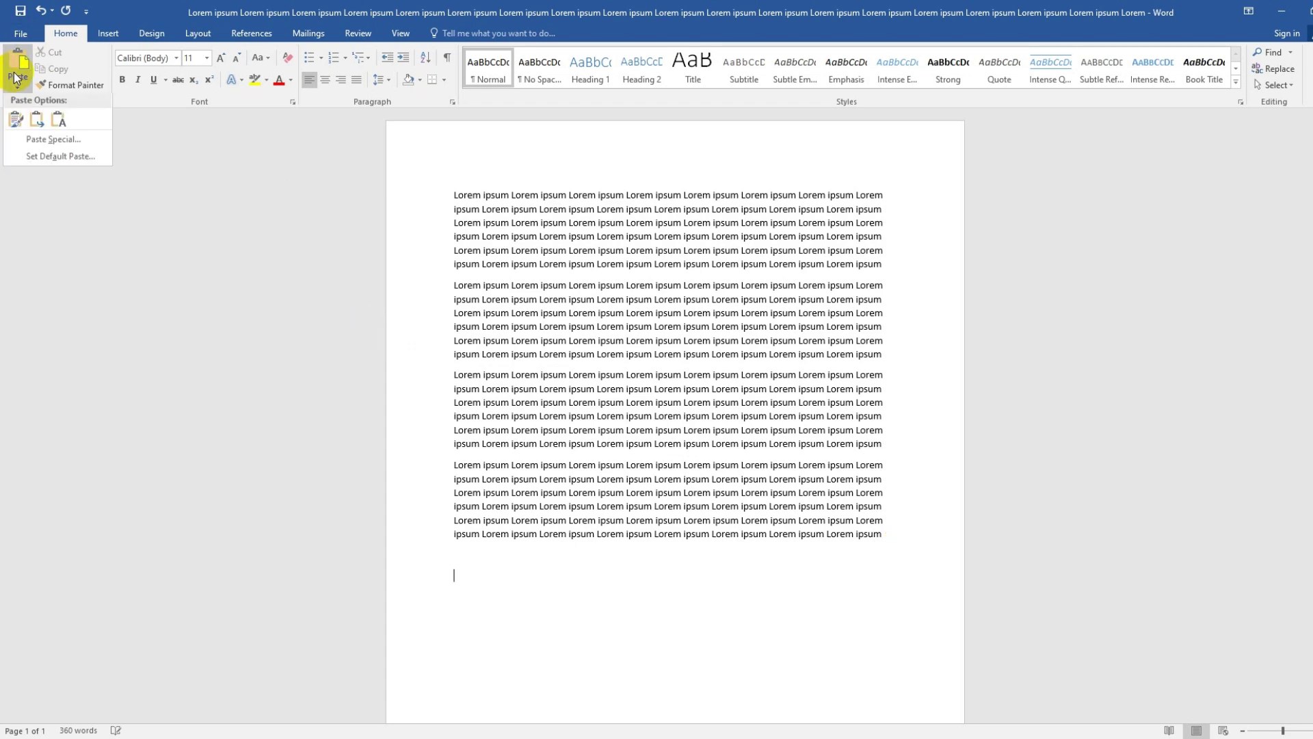
{"action": "left_click", "coordinate": [17, 63]}
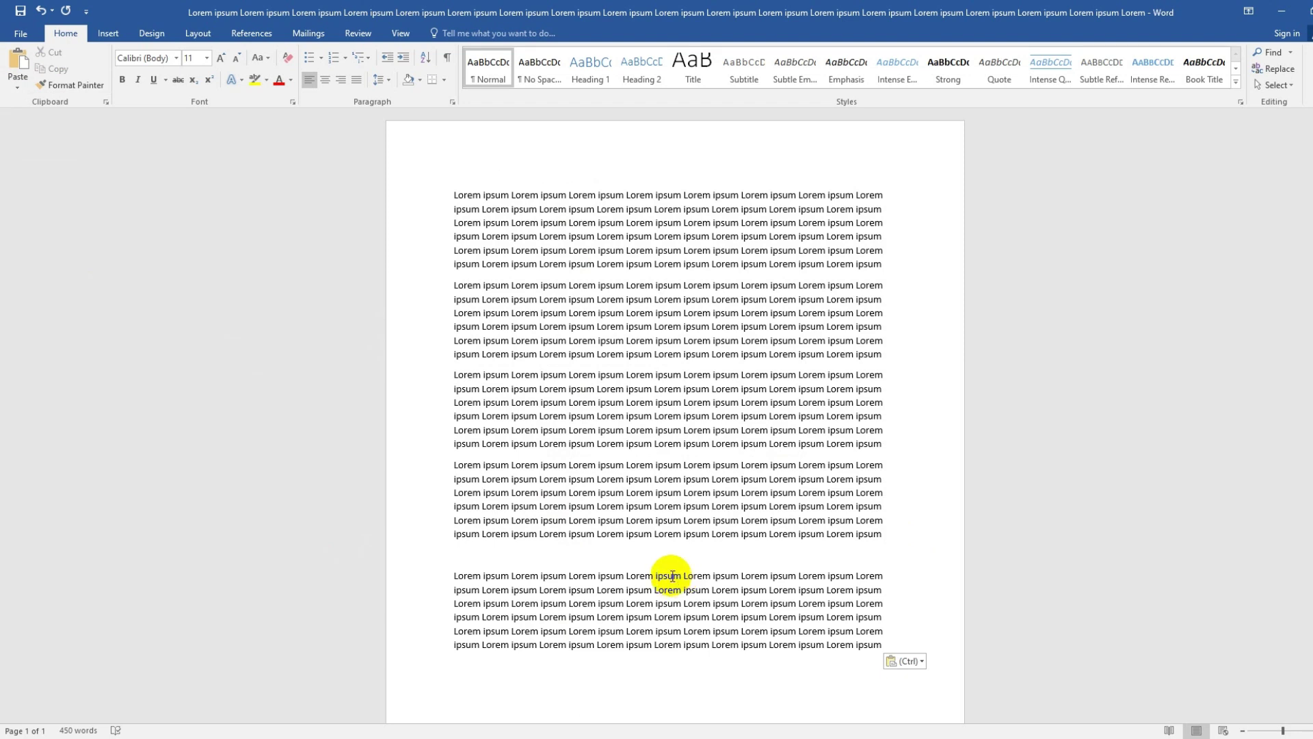
{"action": "key", "text": "ctrl+z"}
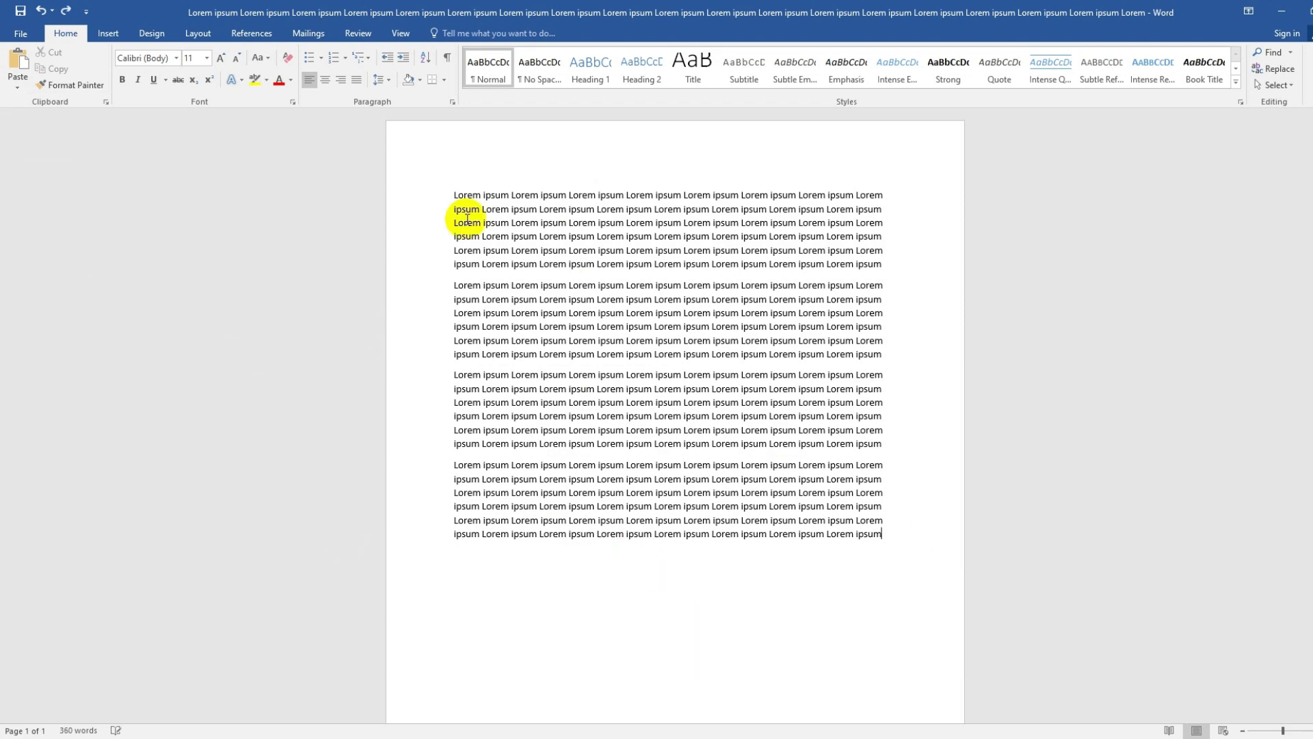
{"action": "key", "text": "ctrl+z"}
Step: Copy the first paragraph and paste it on a new line after the last paragraph
{"action": "left_click_drag", "start_coordinate": [885, 265], "coordinate": [462, 204]}
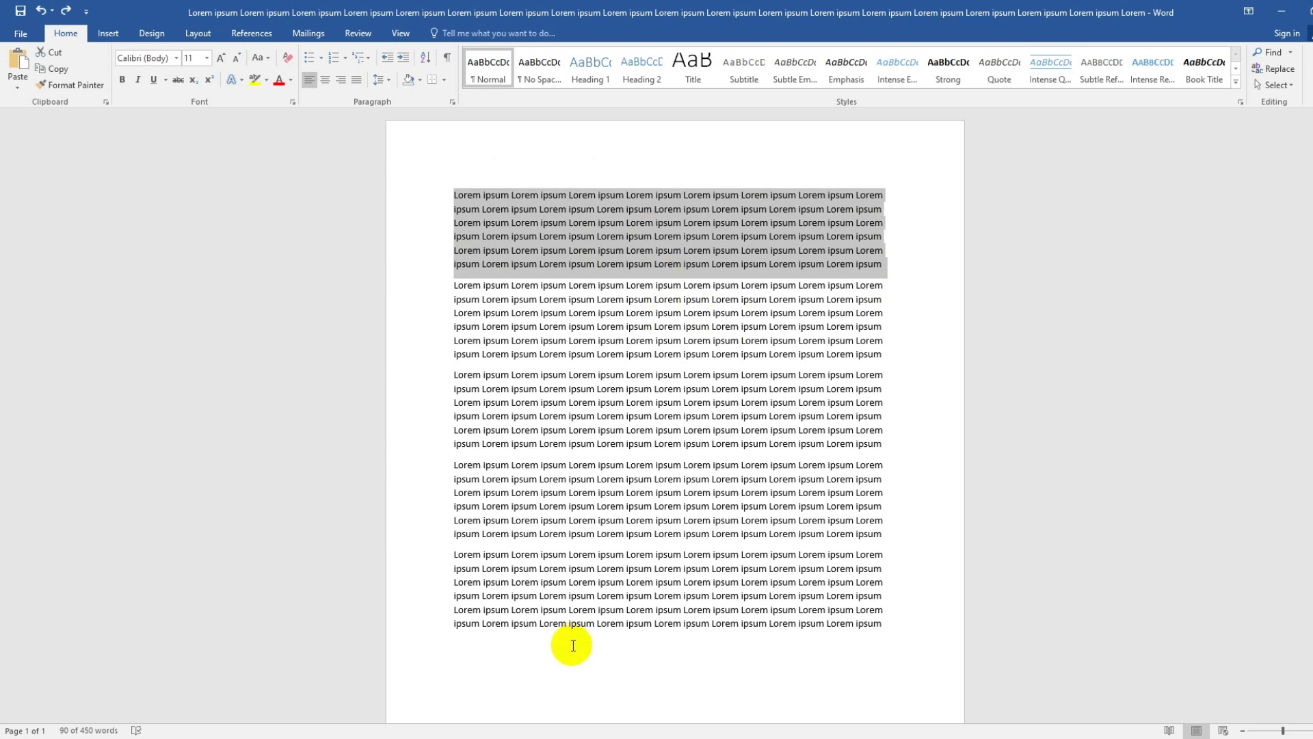
{"action": "left_click", "coordinate": [63, 69]}
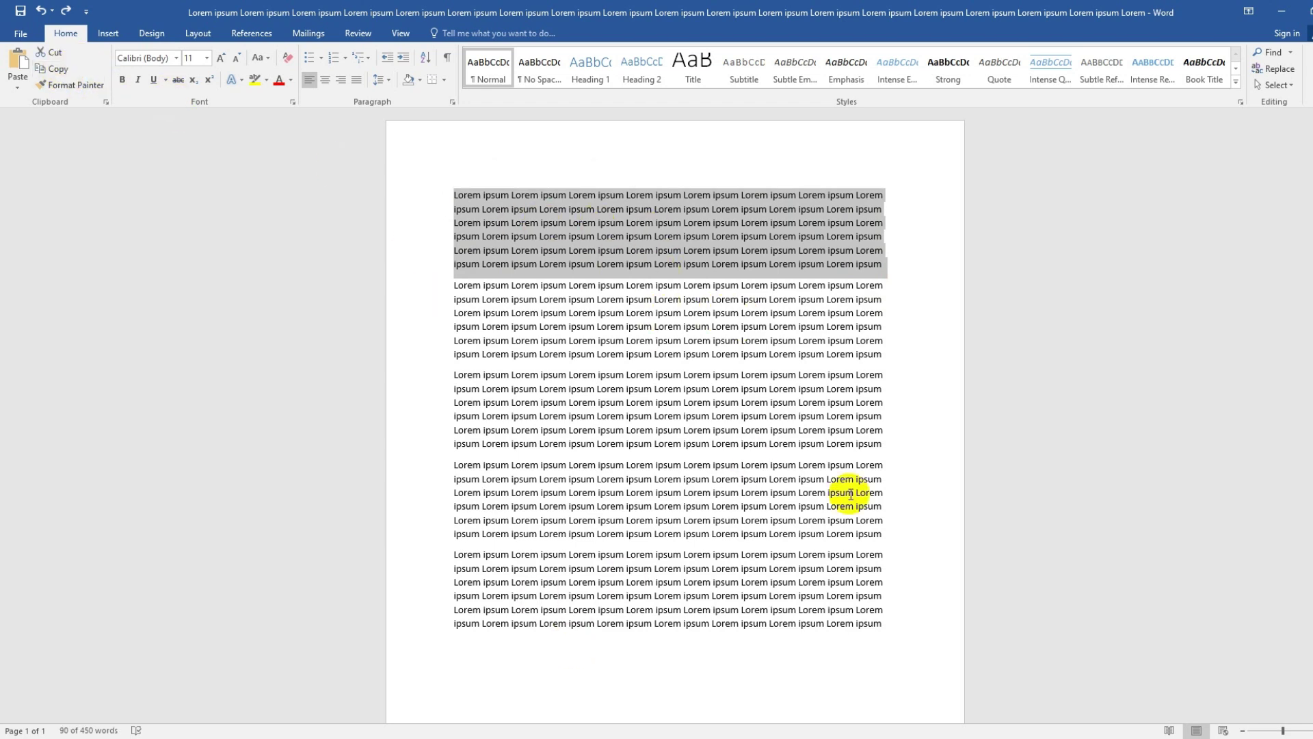
{"action": "left_click", "coordinate": [901, 619]}
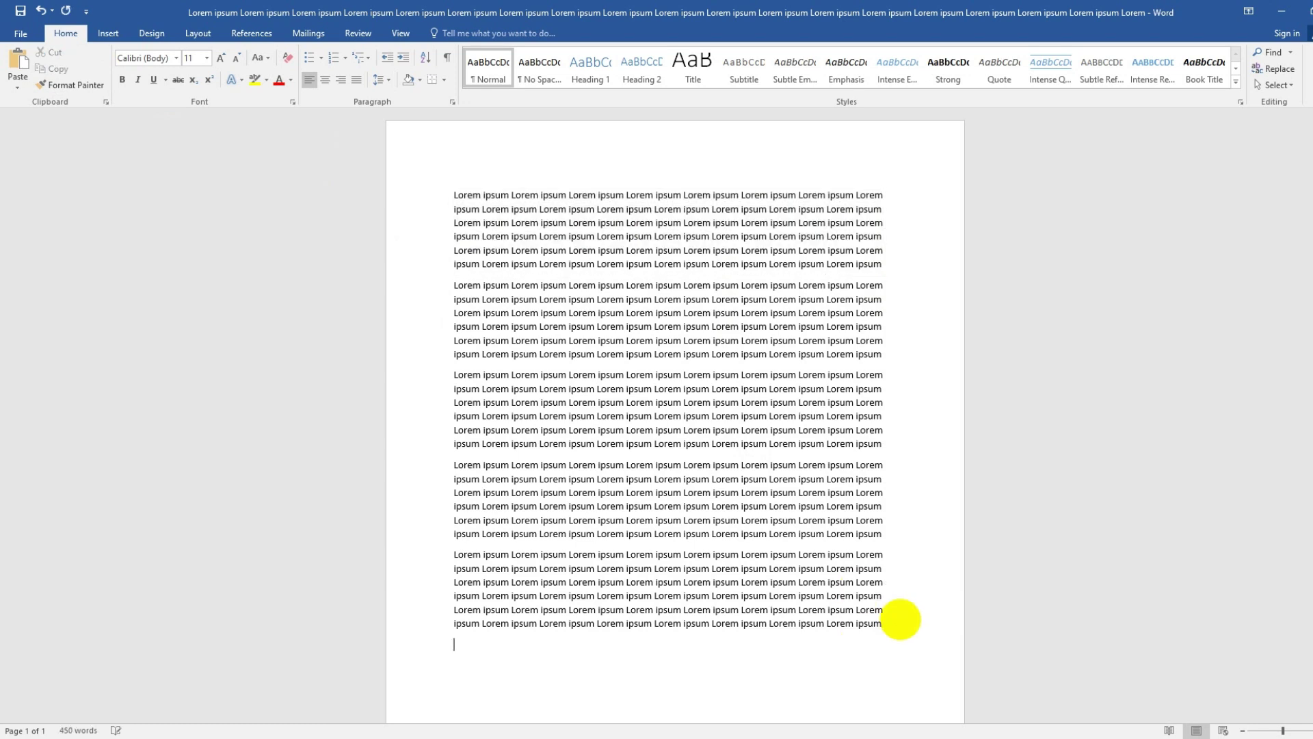
{"action": "key", "text": "Return"}
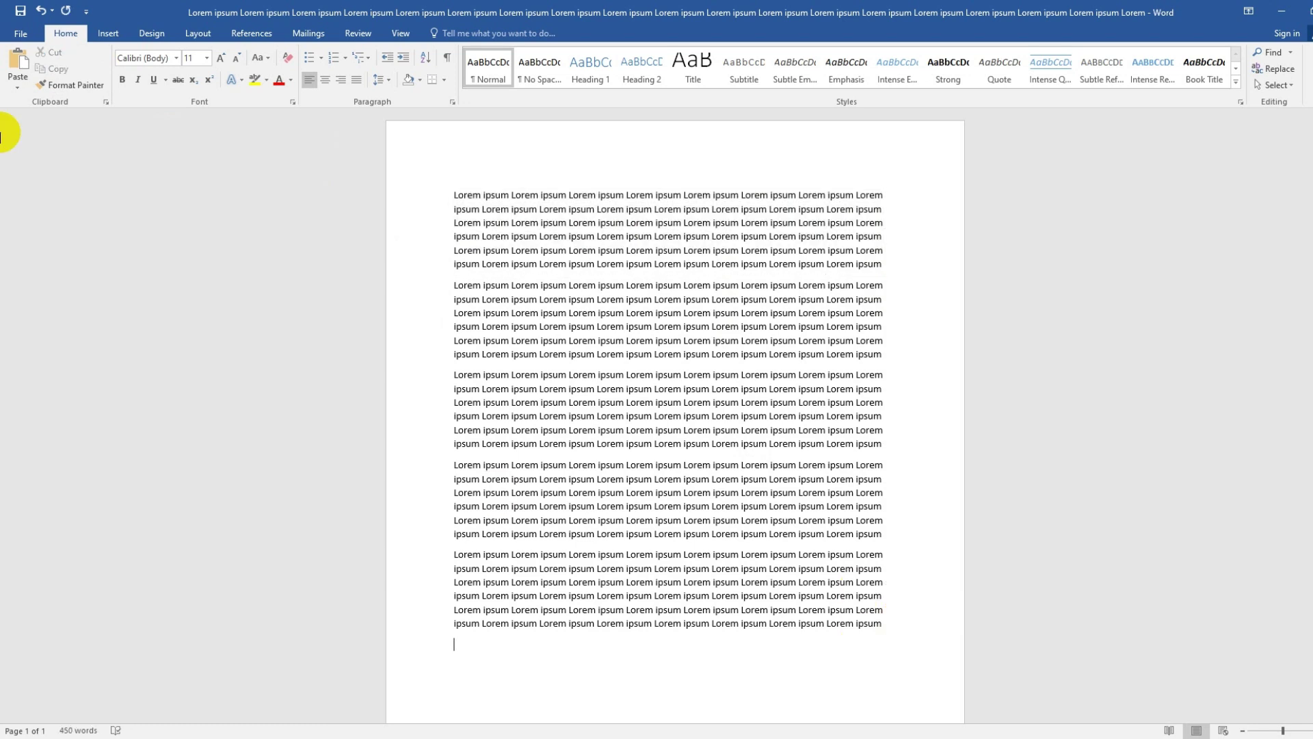
{"action": "left_click", "coordinate": [17, 60]}
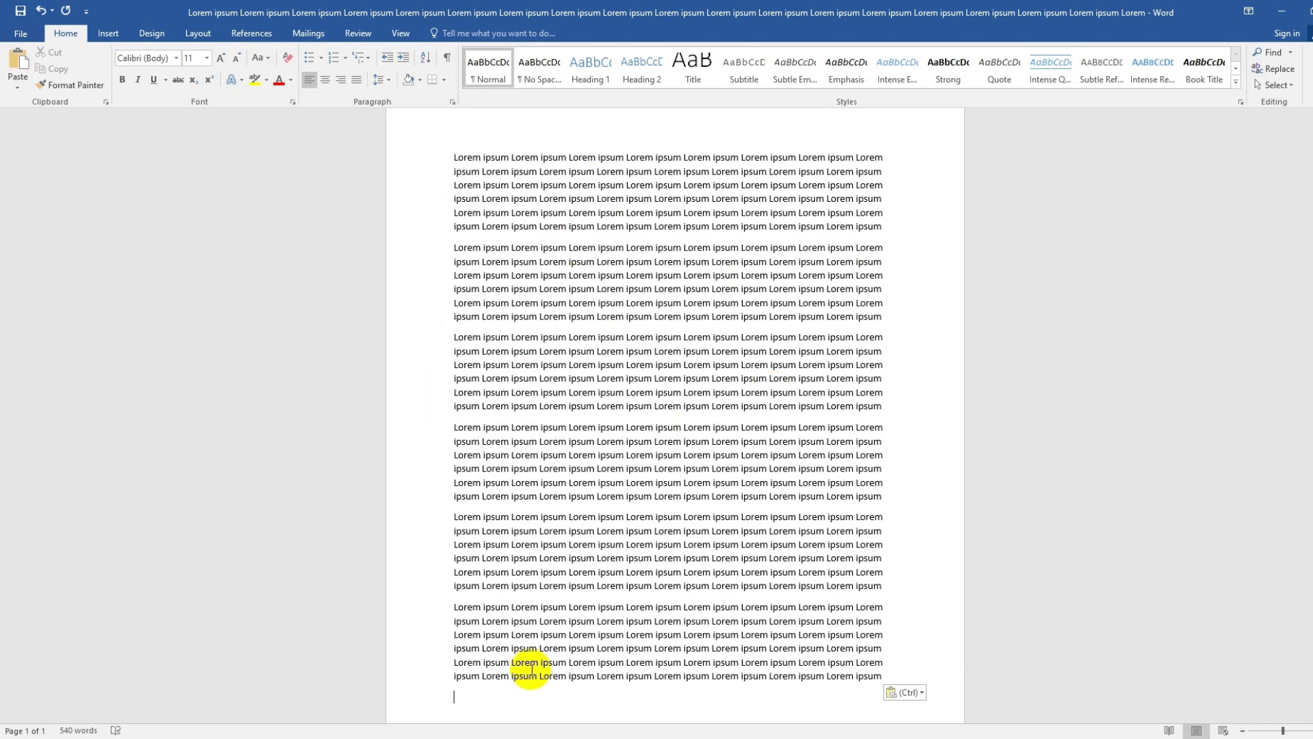
Step: Append another copy of the first paragraph at the end of the lengthened document
{"action": "scroll", "coordinate": [653, 472], "scroll_direction": "up", "scroll_amount": 1}
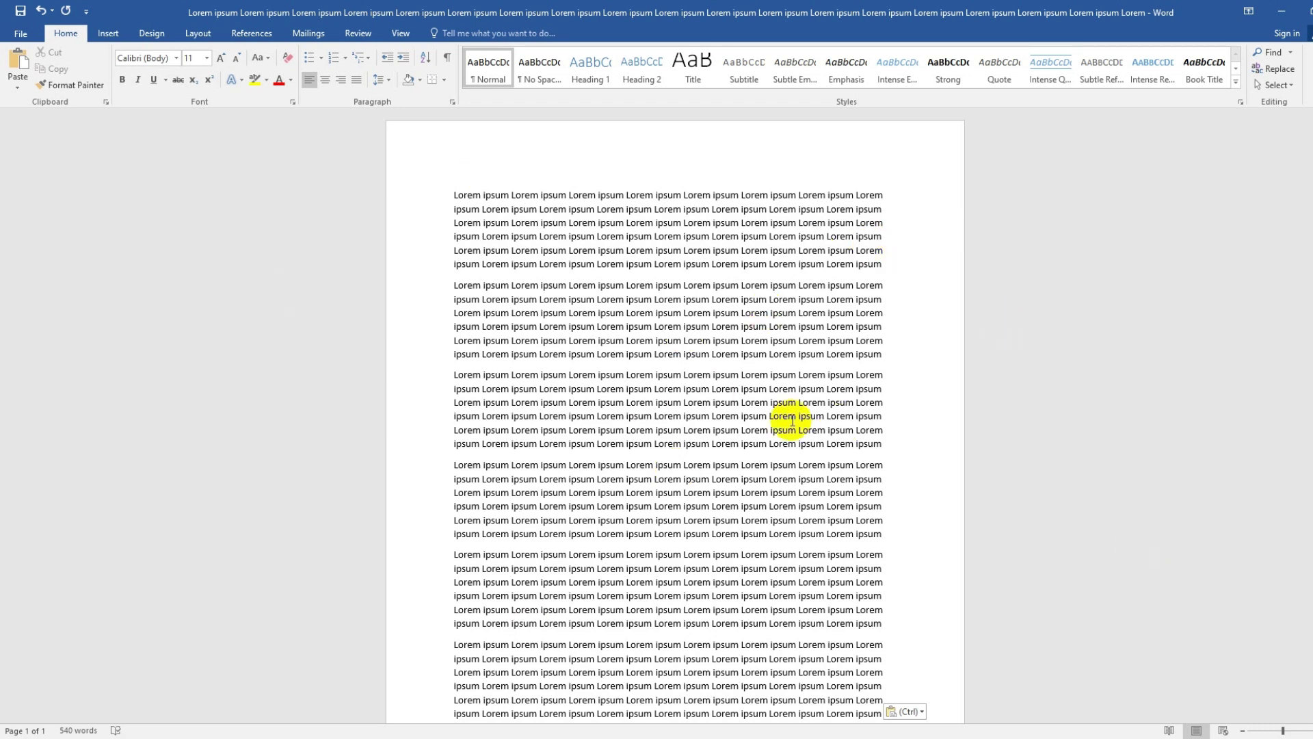
{"action": "left_click_drag", "start_coordinate": [887, 268], "coordinate": [454, 194]}
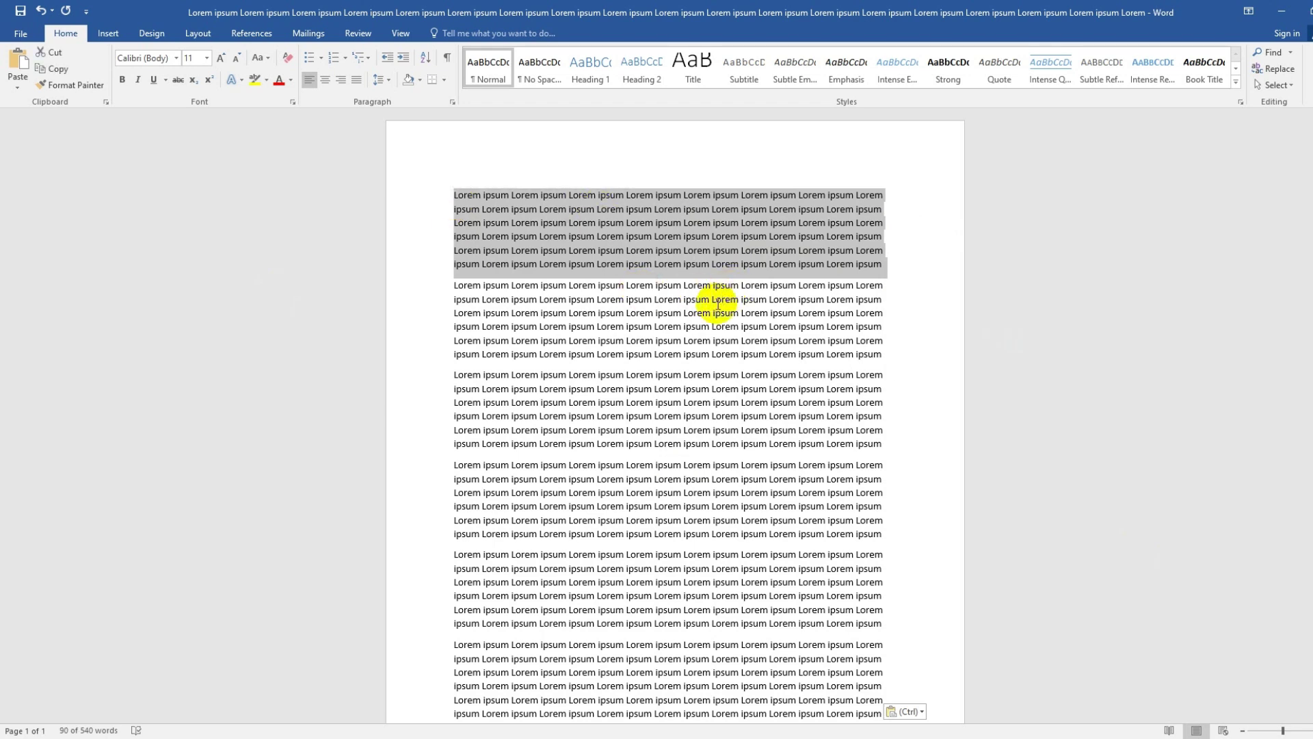
{"action": "key", "text": "ctrl+c"}
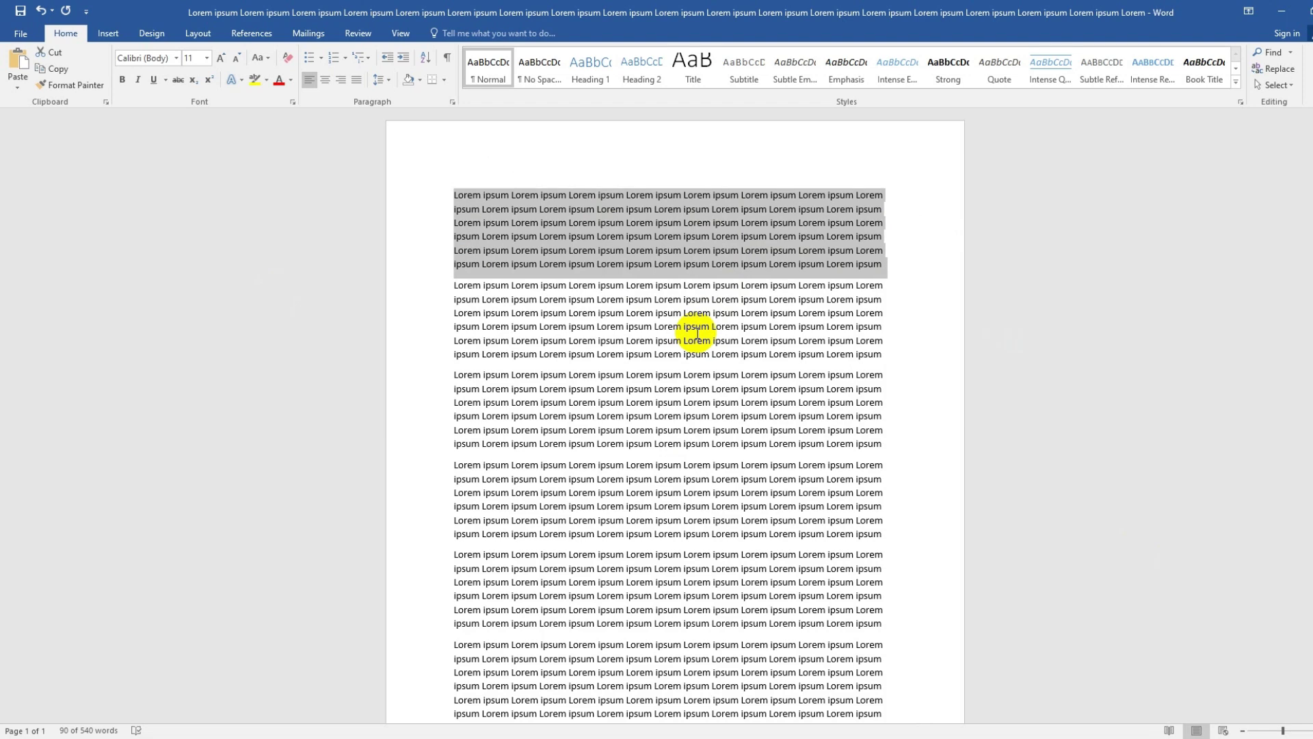
{"action": "scroll", "coordinate": [696, 342], "scroll_direction": "down", "scroll_amount": 4}
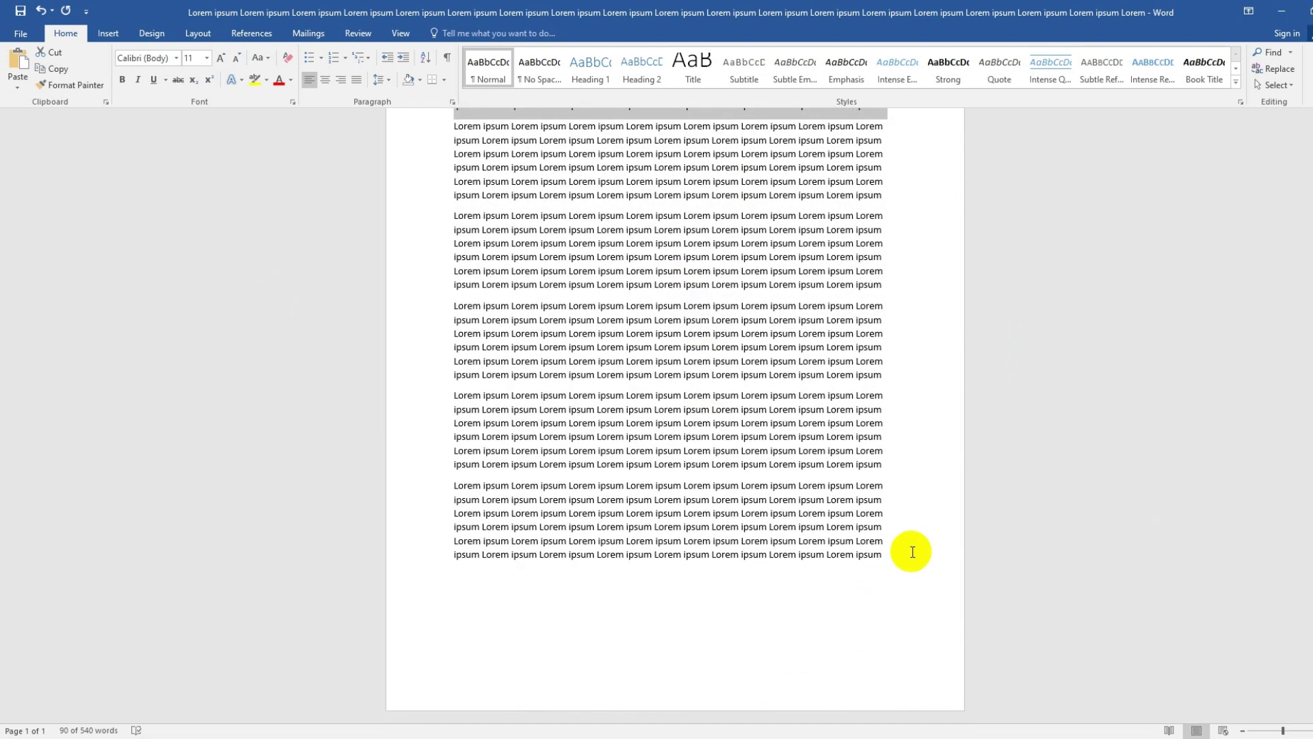
{"action": "left_click", "coordinate": [912, 551]}
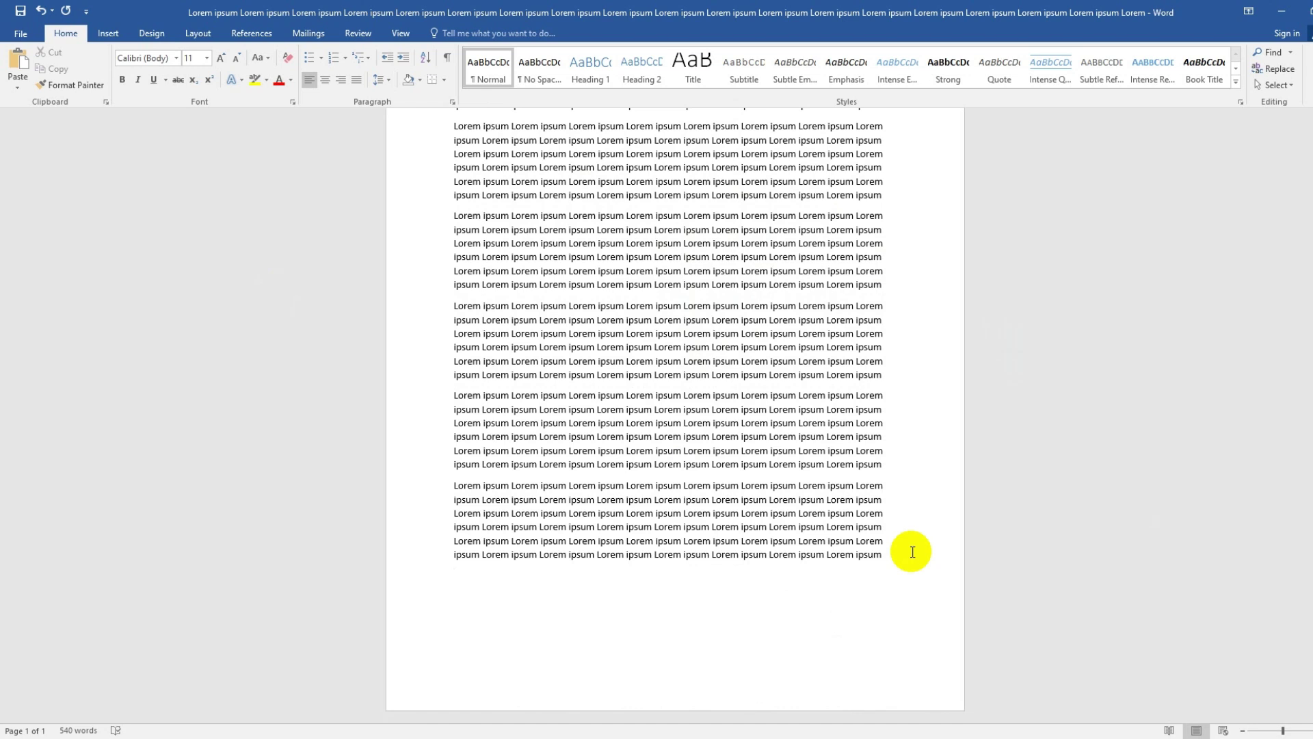
{"action": "key", "text": "ctrl+v"}
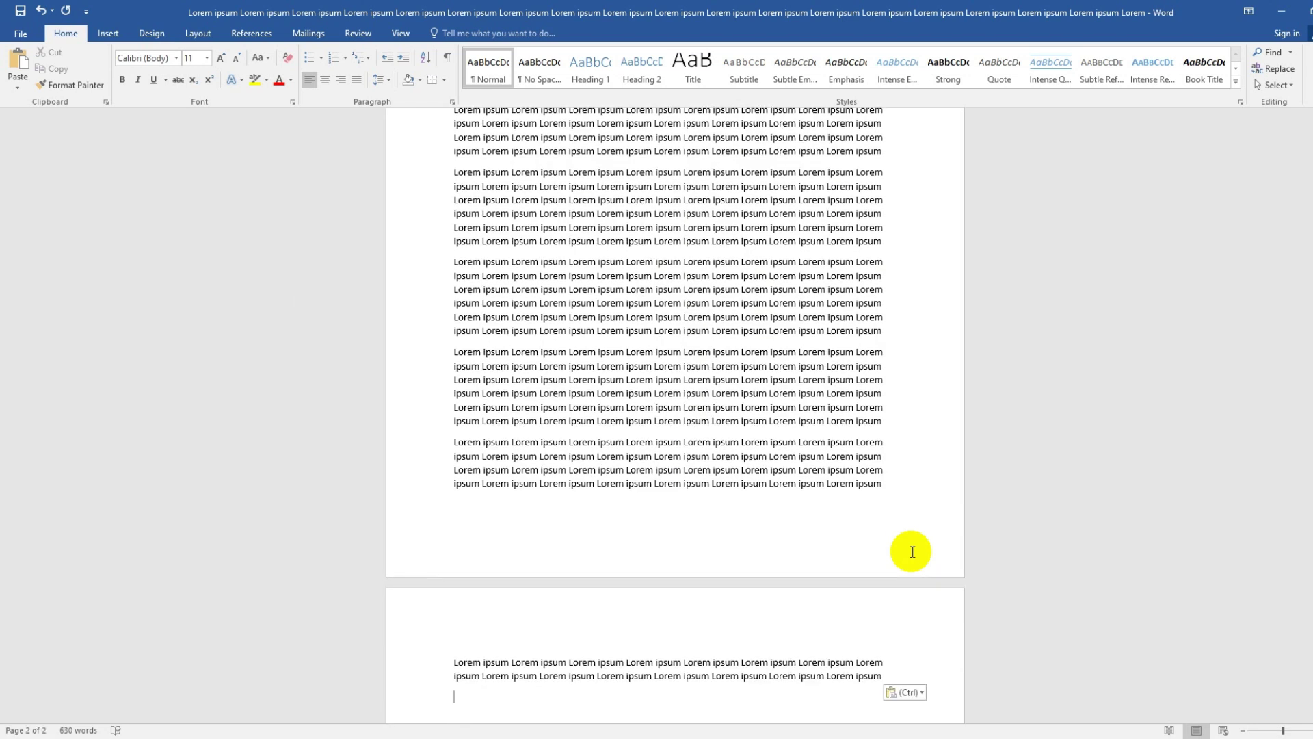
Step: Move the third paragraph to the end of the document by cutting and pasting it
{"action": "scroll", "coordinate": [777, 536], "scroll_direction": "up", "scroll_amount": 9}
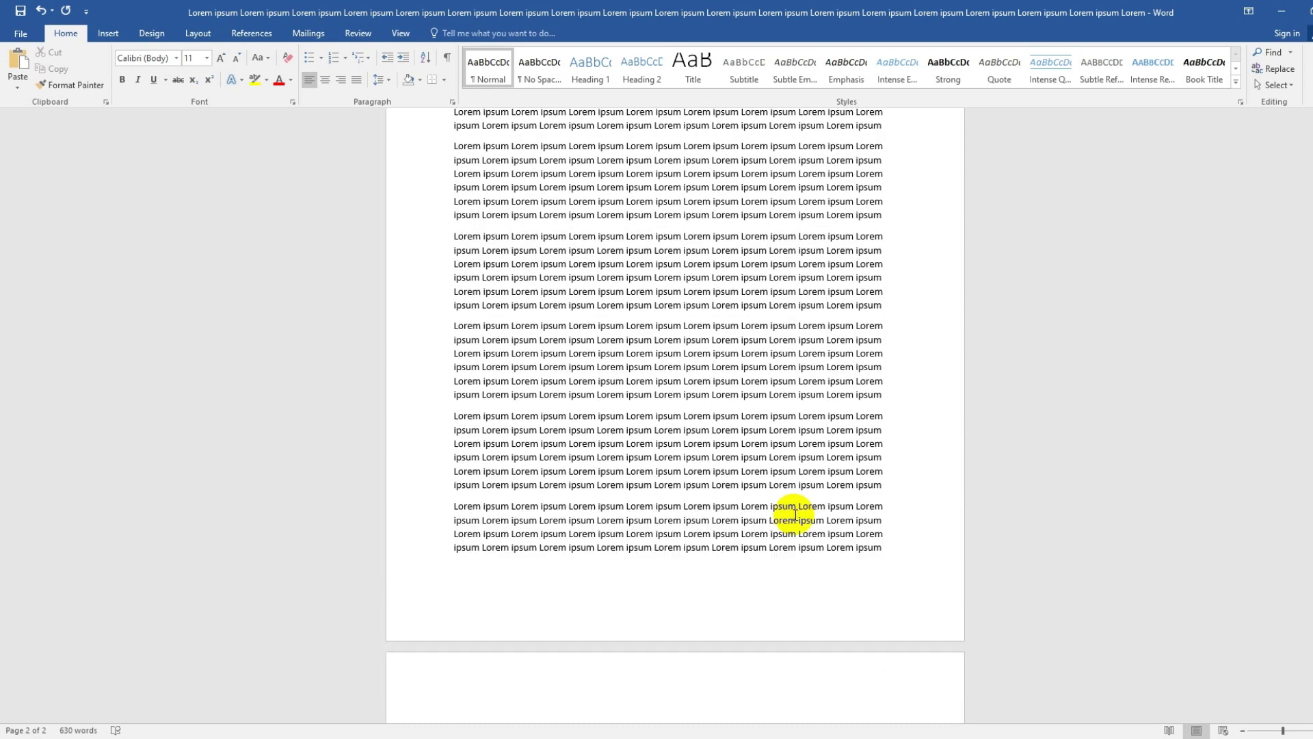
{"action": "left_click_drag", "start_coordinate": [881, 443], "coordinate": [425, 375]}
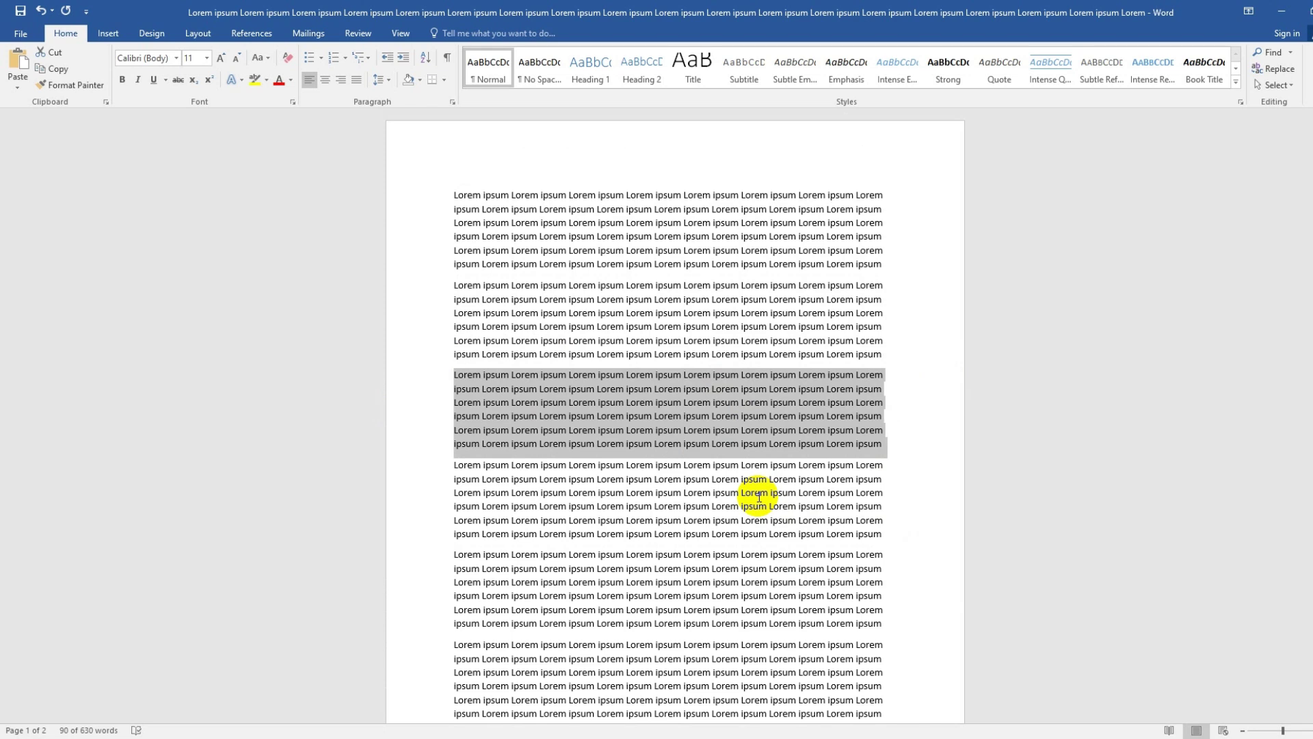
{"action": "key", "text": "ctrl+v"}
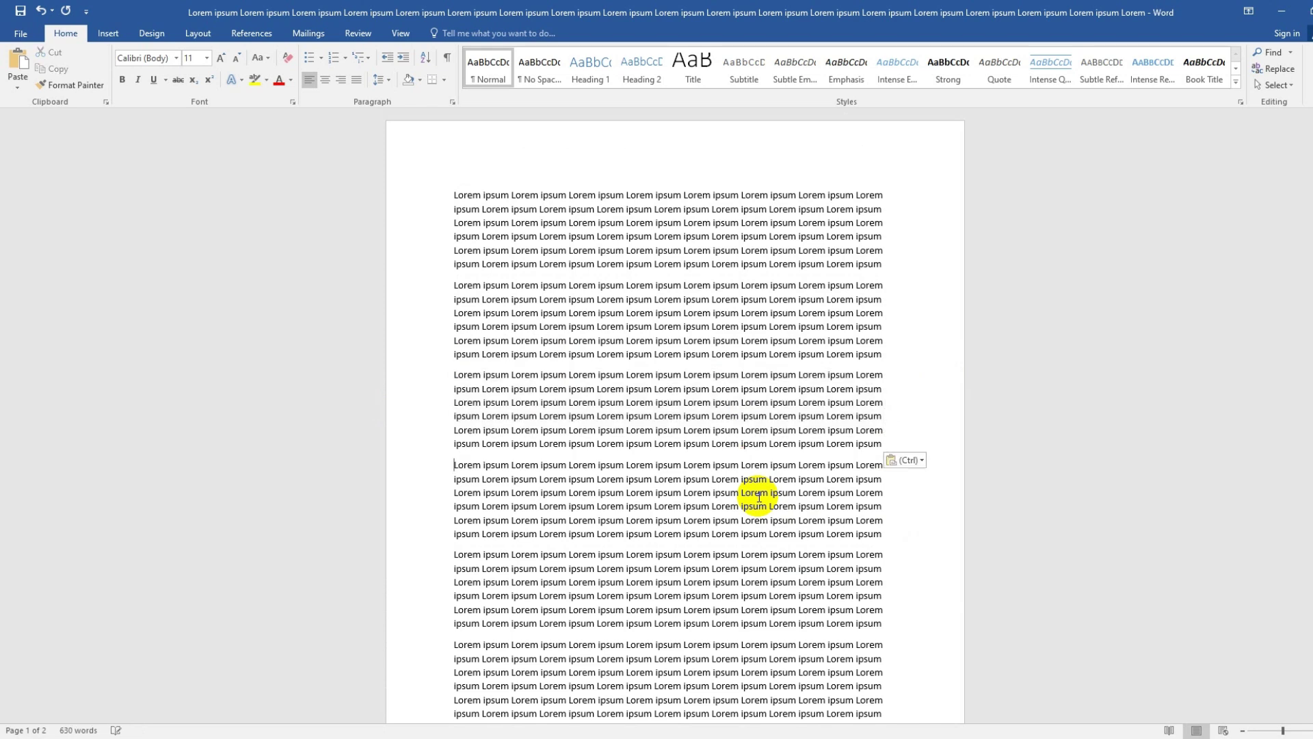
{"action": "key", "text": "ctrl+z"}
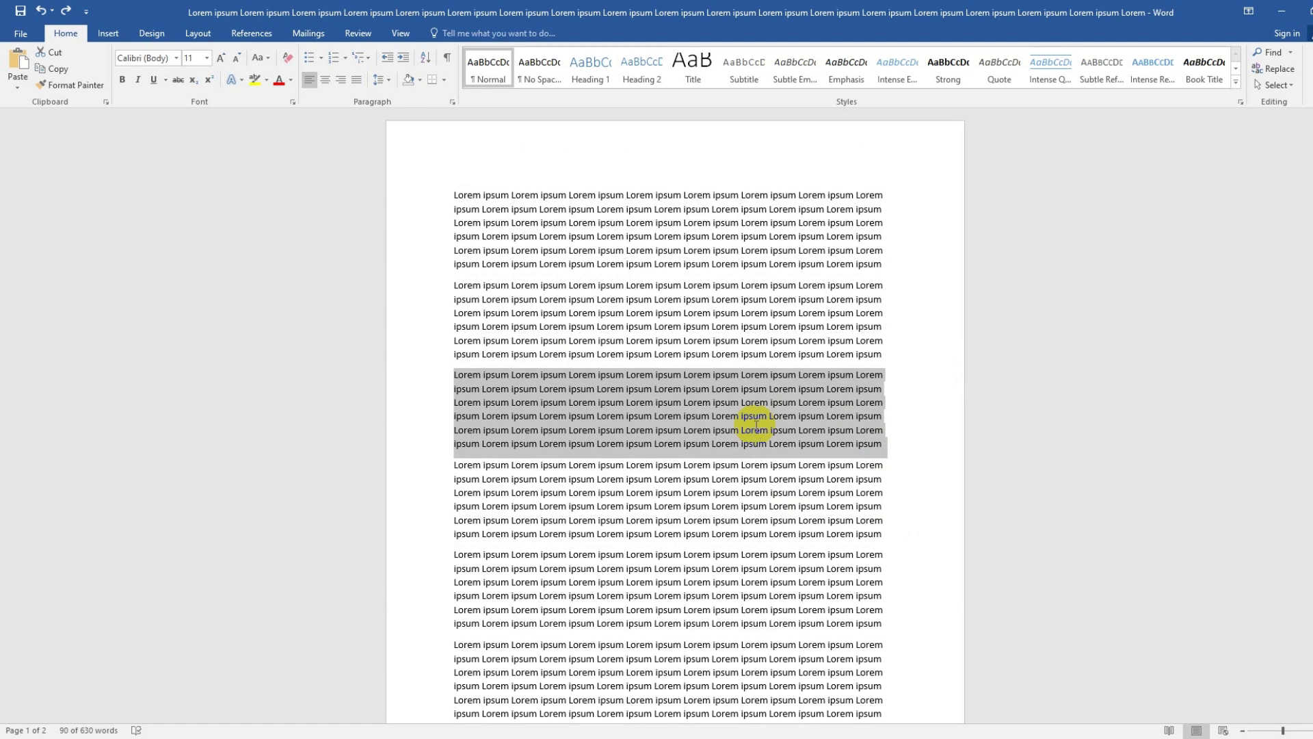
{"action": "key", "text": "ctrl+x"}
{"action": "scroll", "coordinate": [756, 424], "scroll_direction": "down", "scroll_amount": 4}
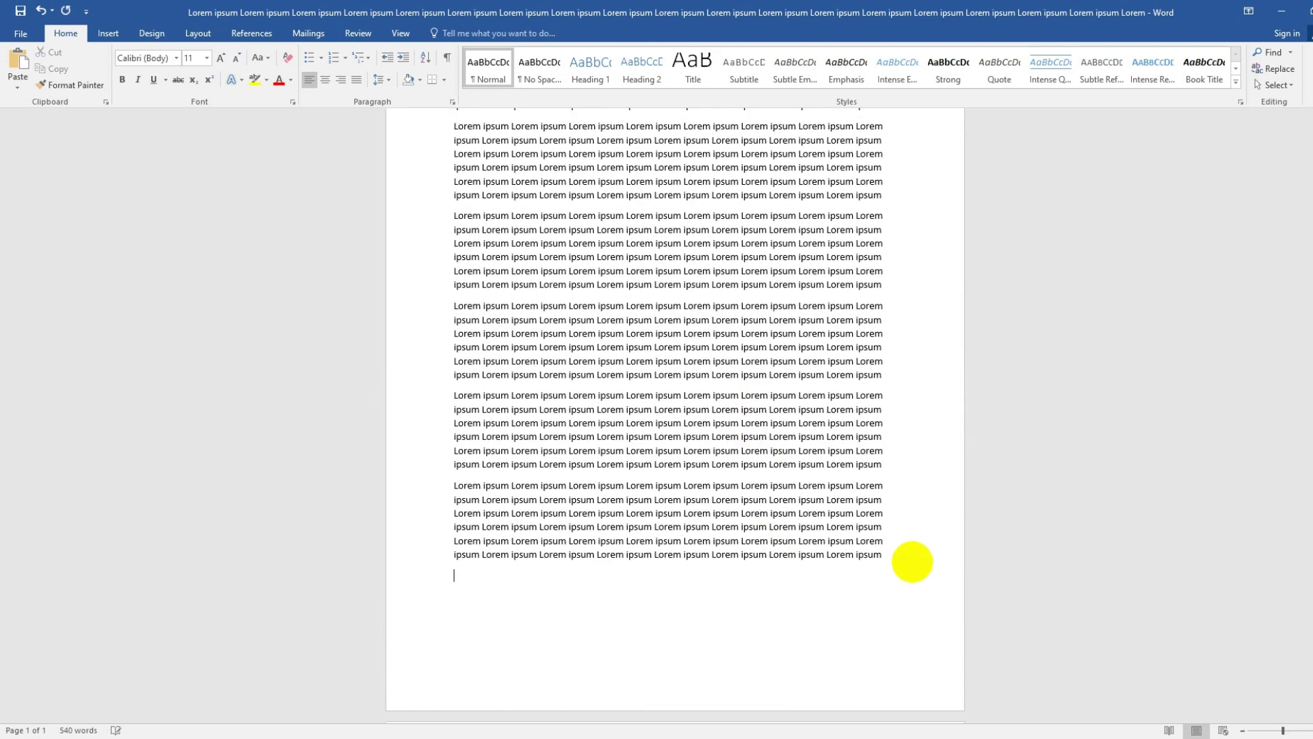
{"action": "key", "text": "ctrl+v"}
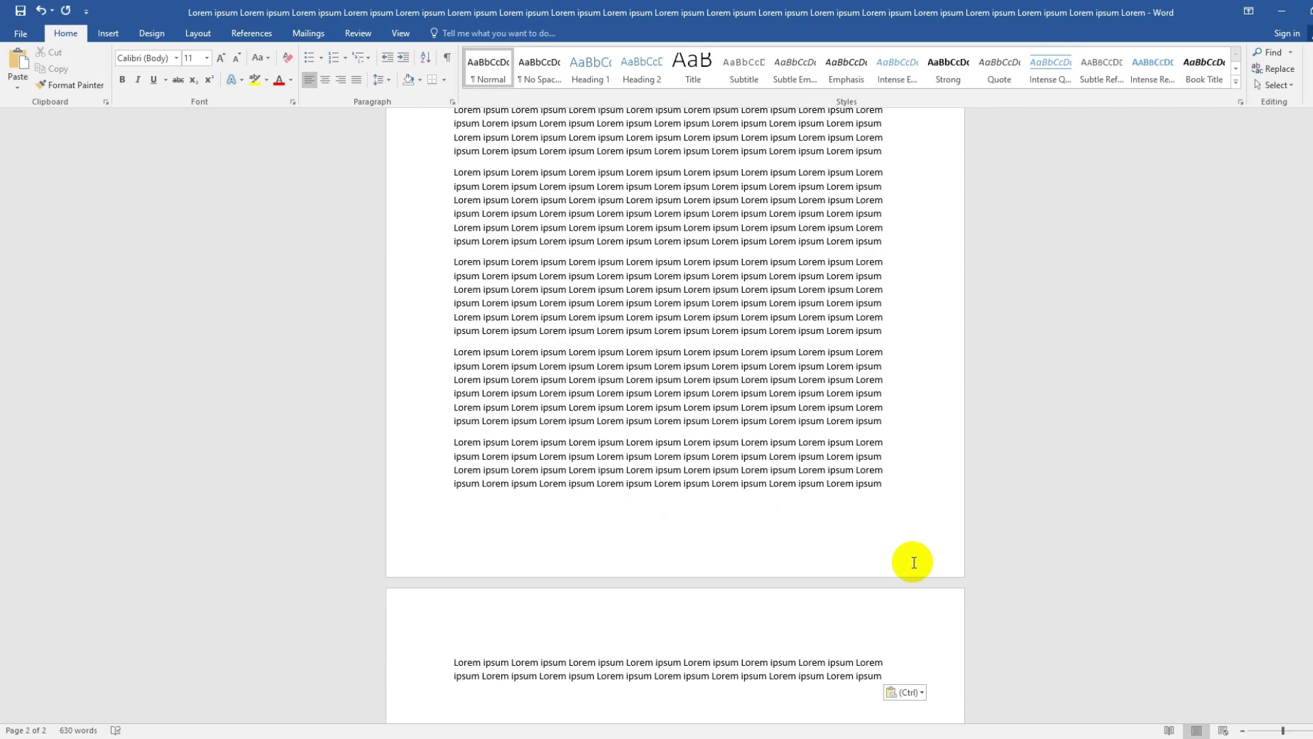
{"action": "scroll", "coordinate": [914, 562], "scroll_direction": "up", "scroll_amount": 3}
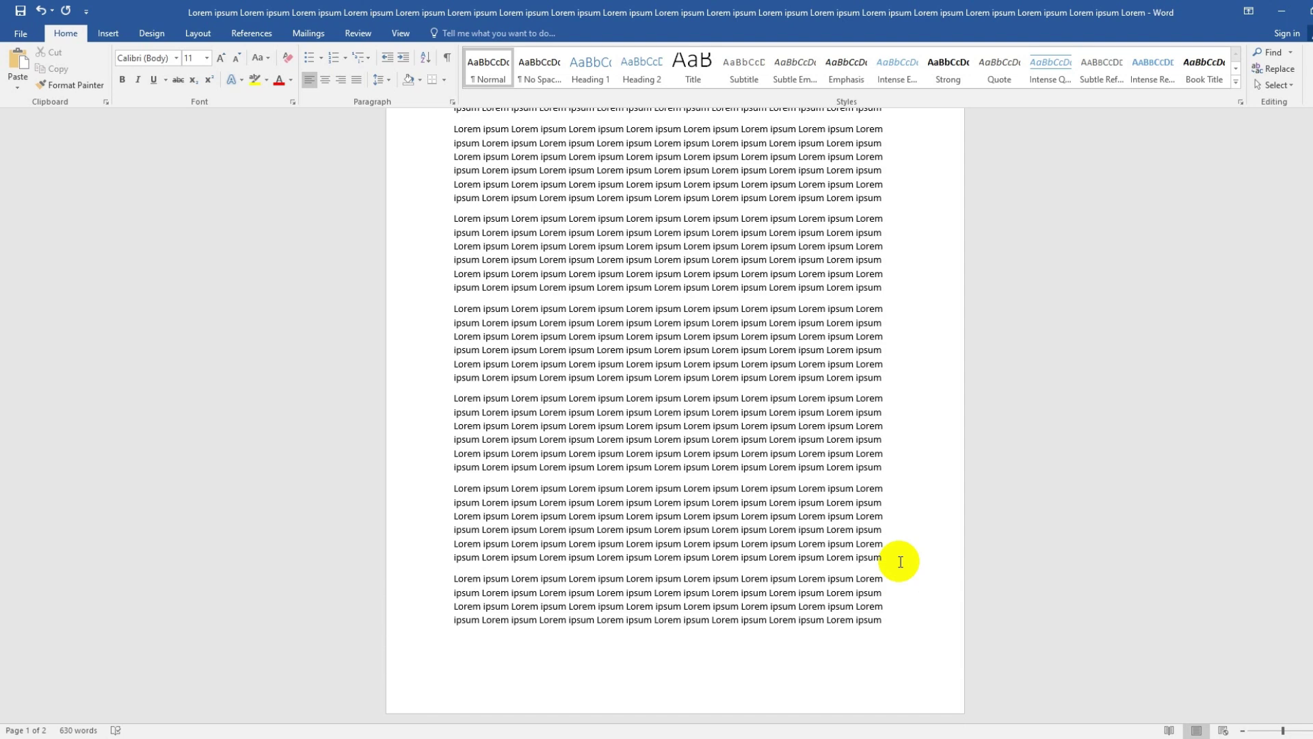
{"action": "scroll", "coordinate": [715, 420], "scroll_direction": "up", "scroll_amount": 3}
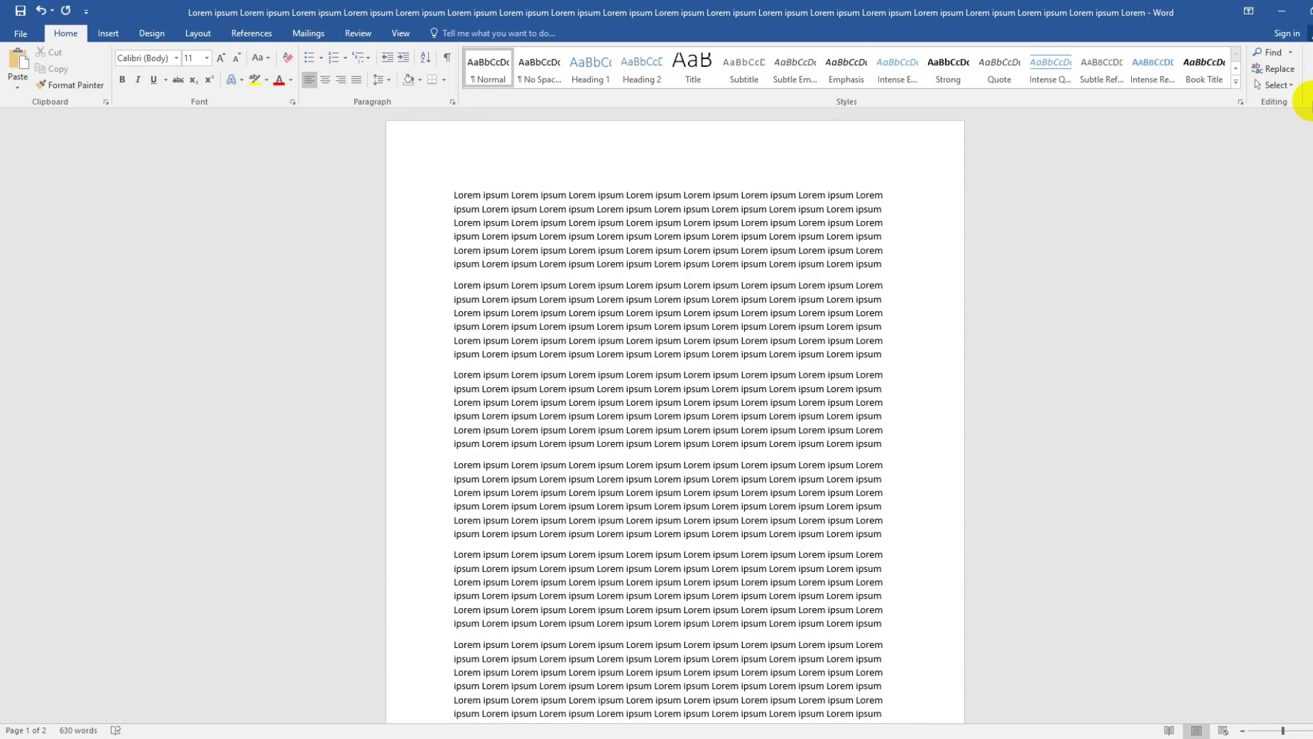